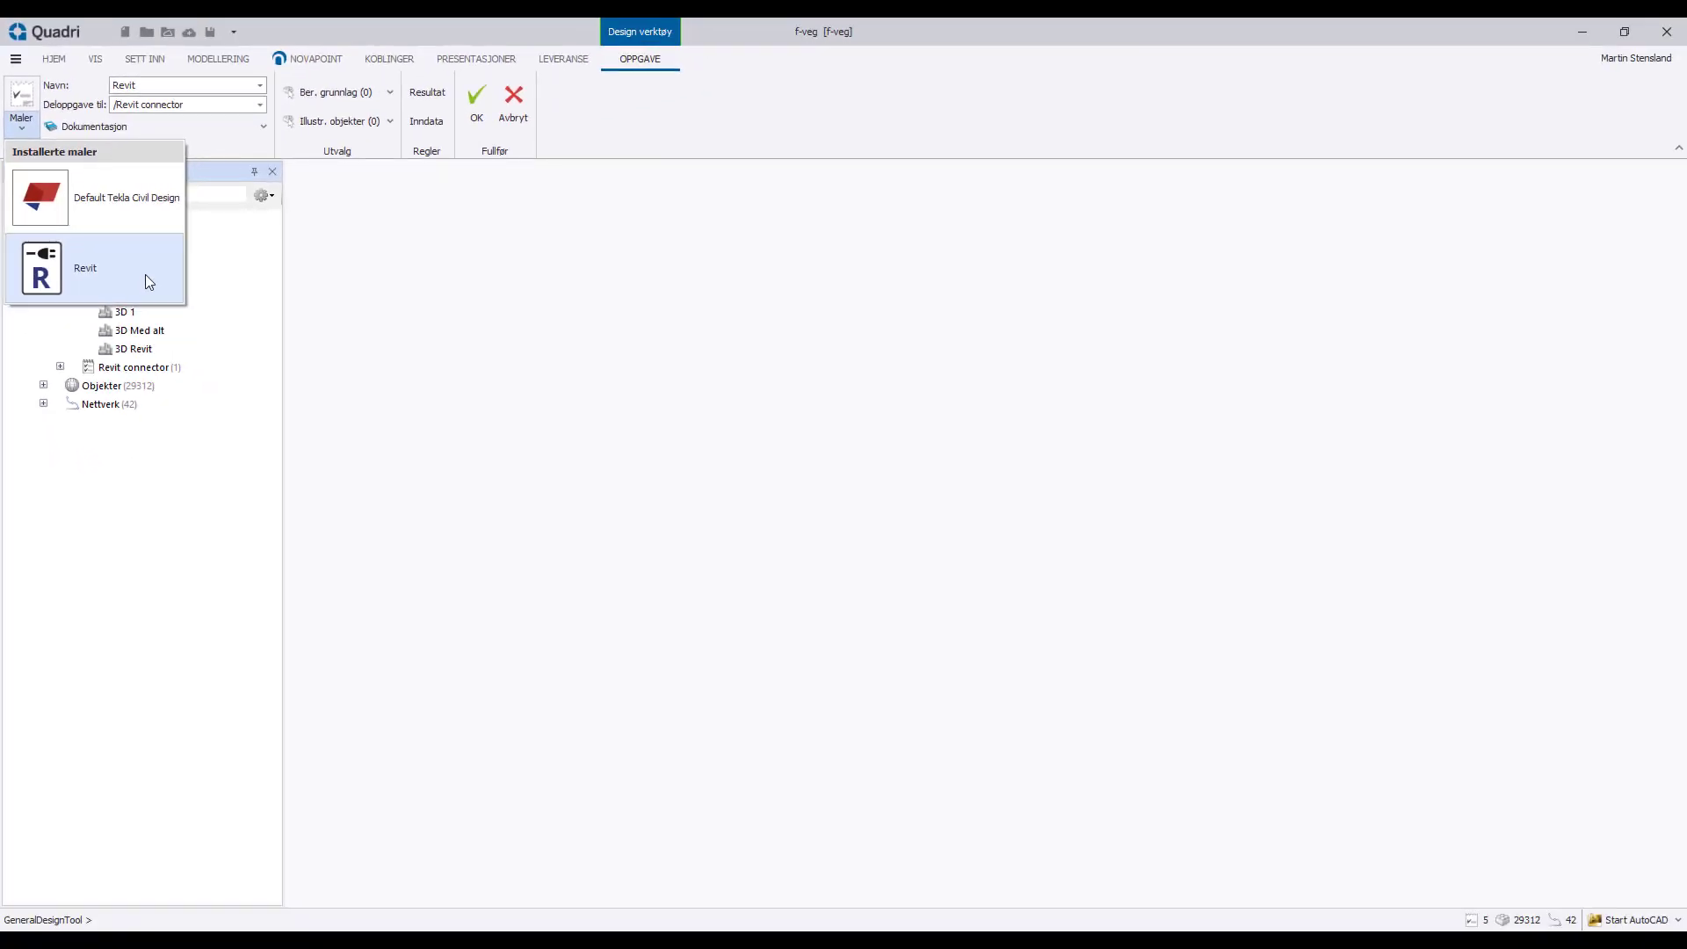
# - Apply the Revit template to the new design task under Revit connector and finish the task
pyautogui.click(145, 275)
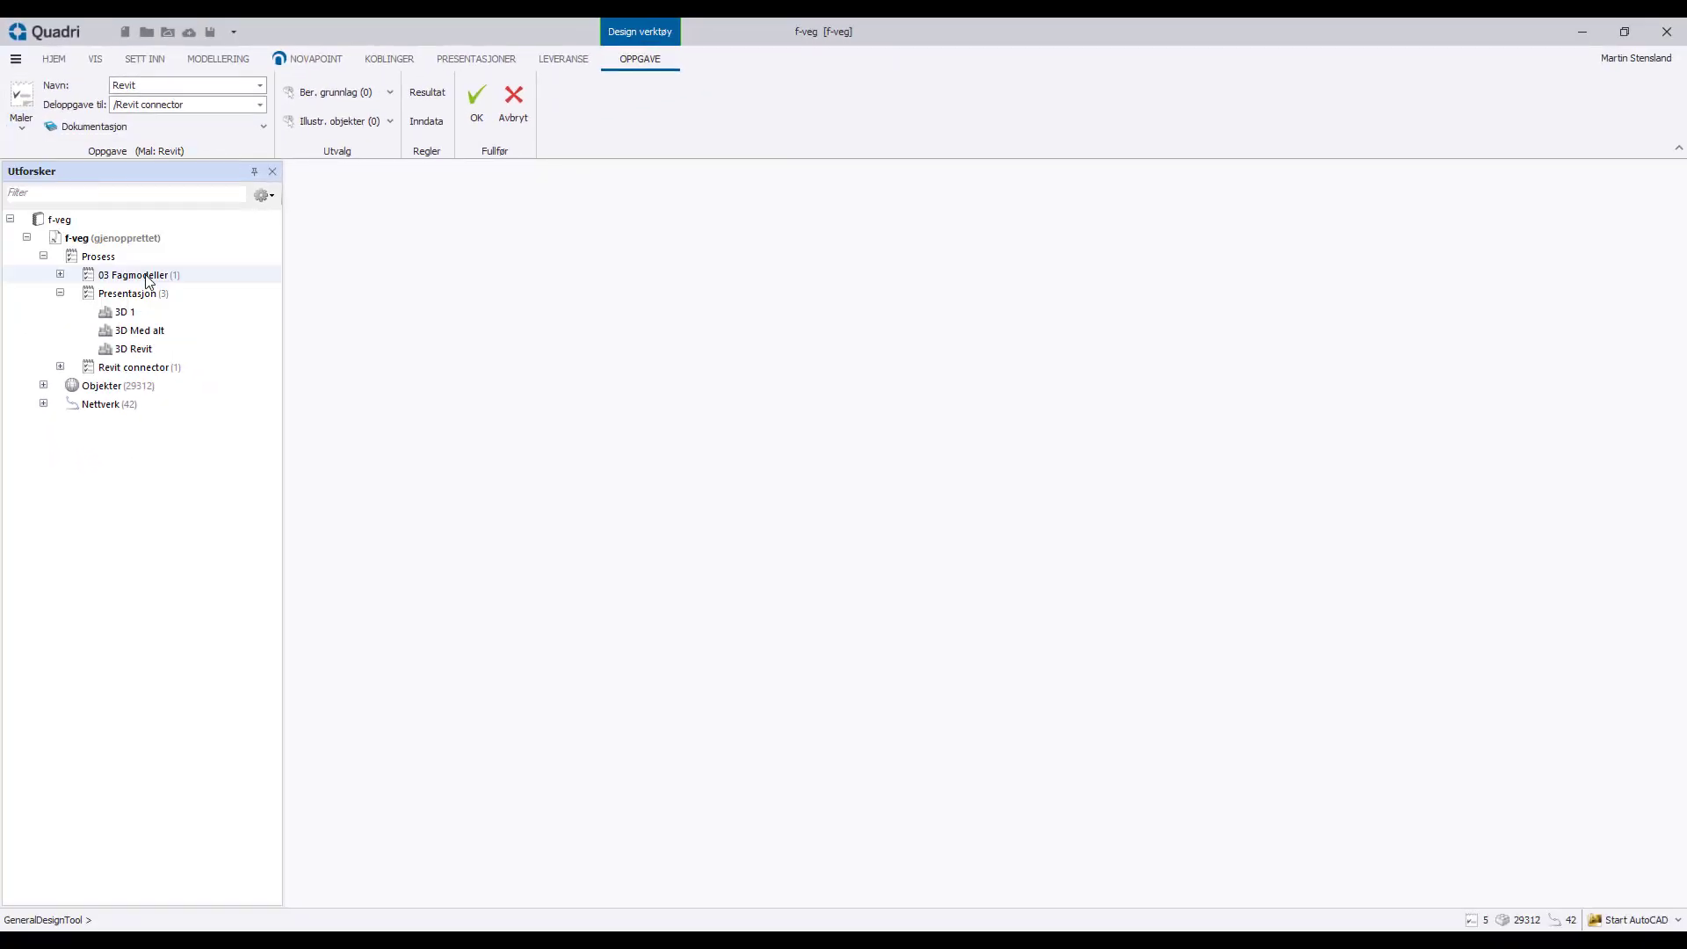
pyautogui.click(488, 90)
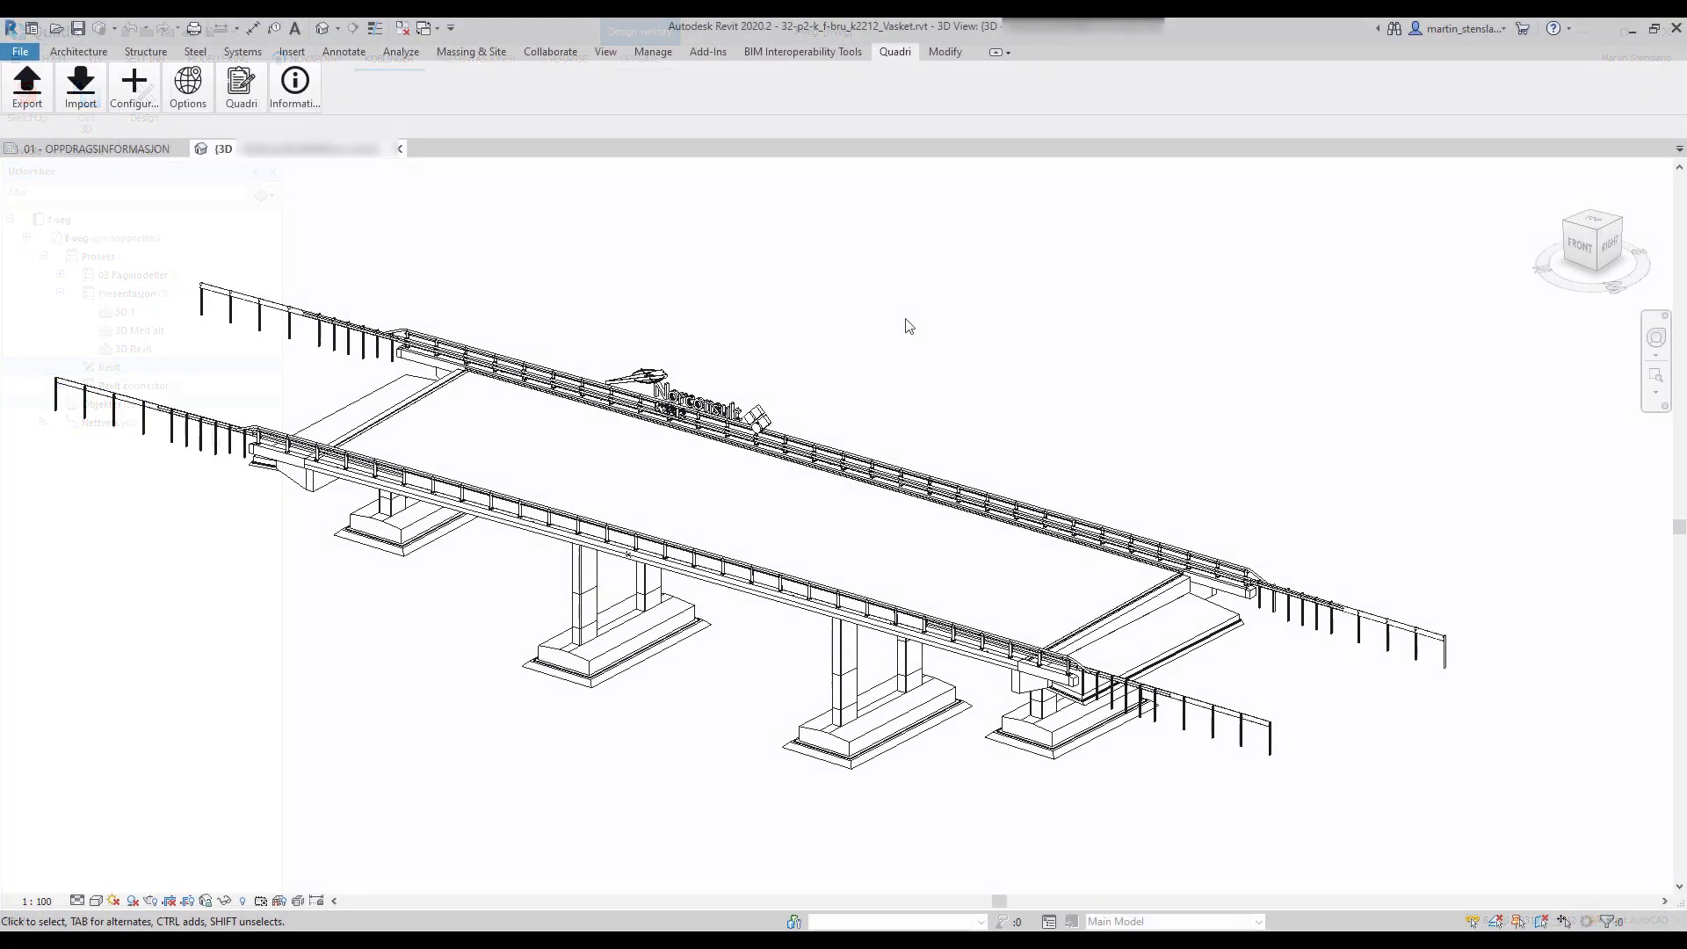
# - Switch to Revit, start a Quadri export of the bridge model and choose the Revit task in f-veg as its target
pyautogui.click(27, 85)
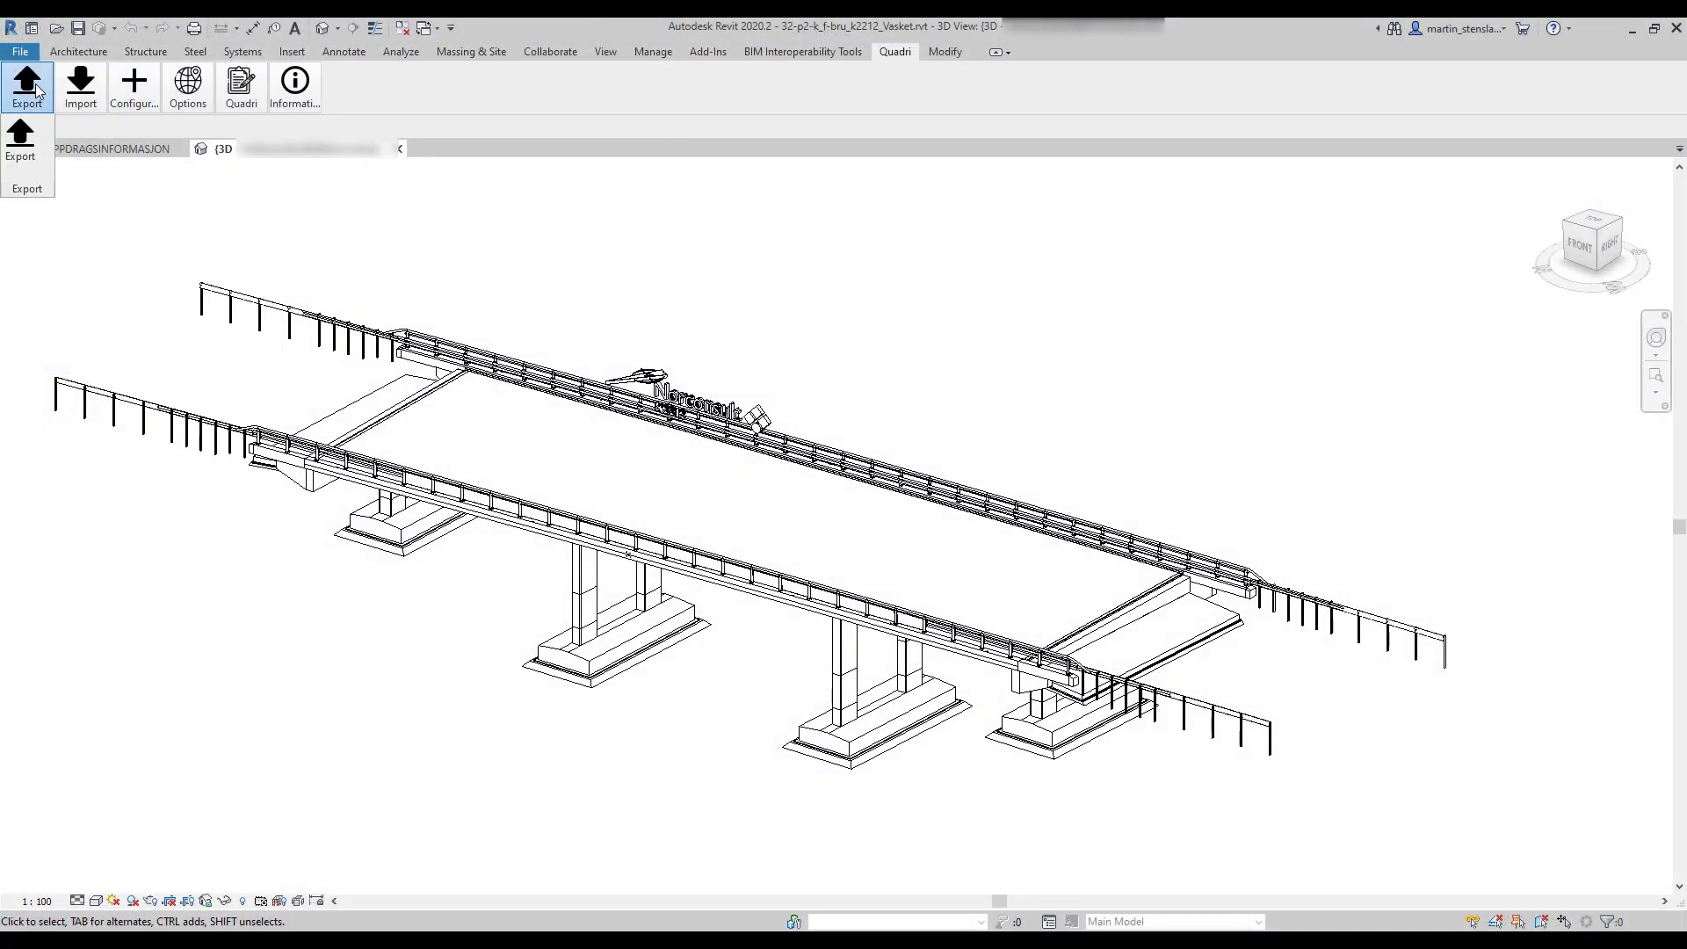
pyautogui.click(33, 149)
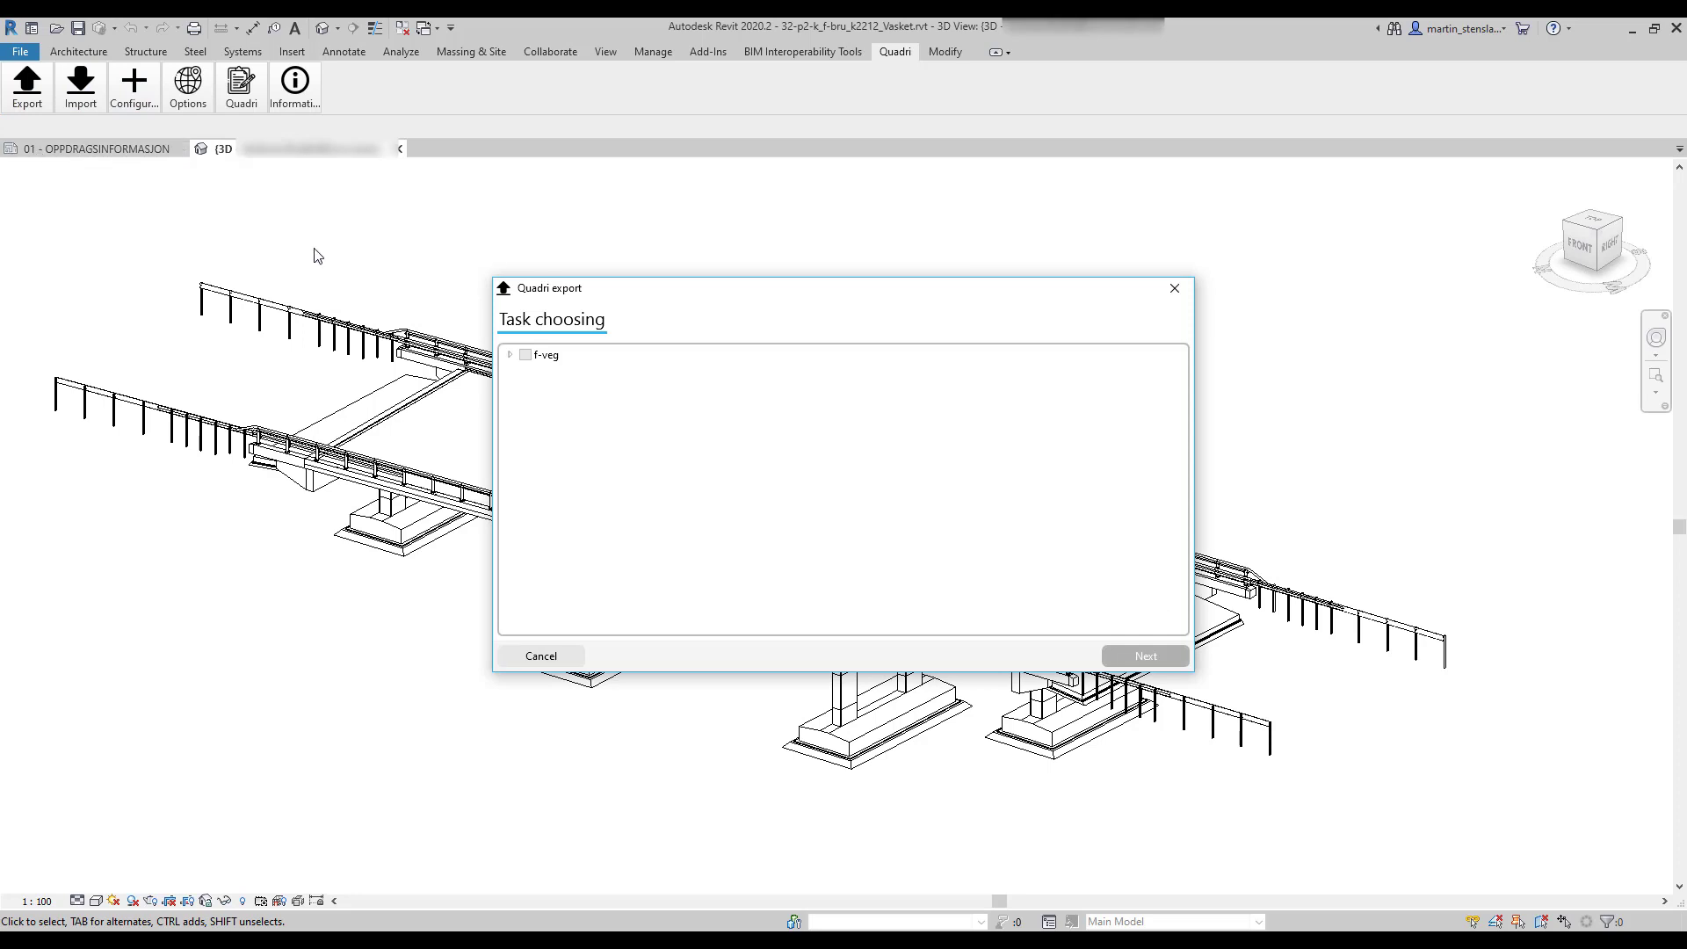
pyautogui.click(513, 355)
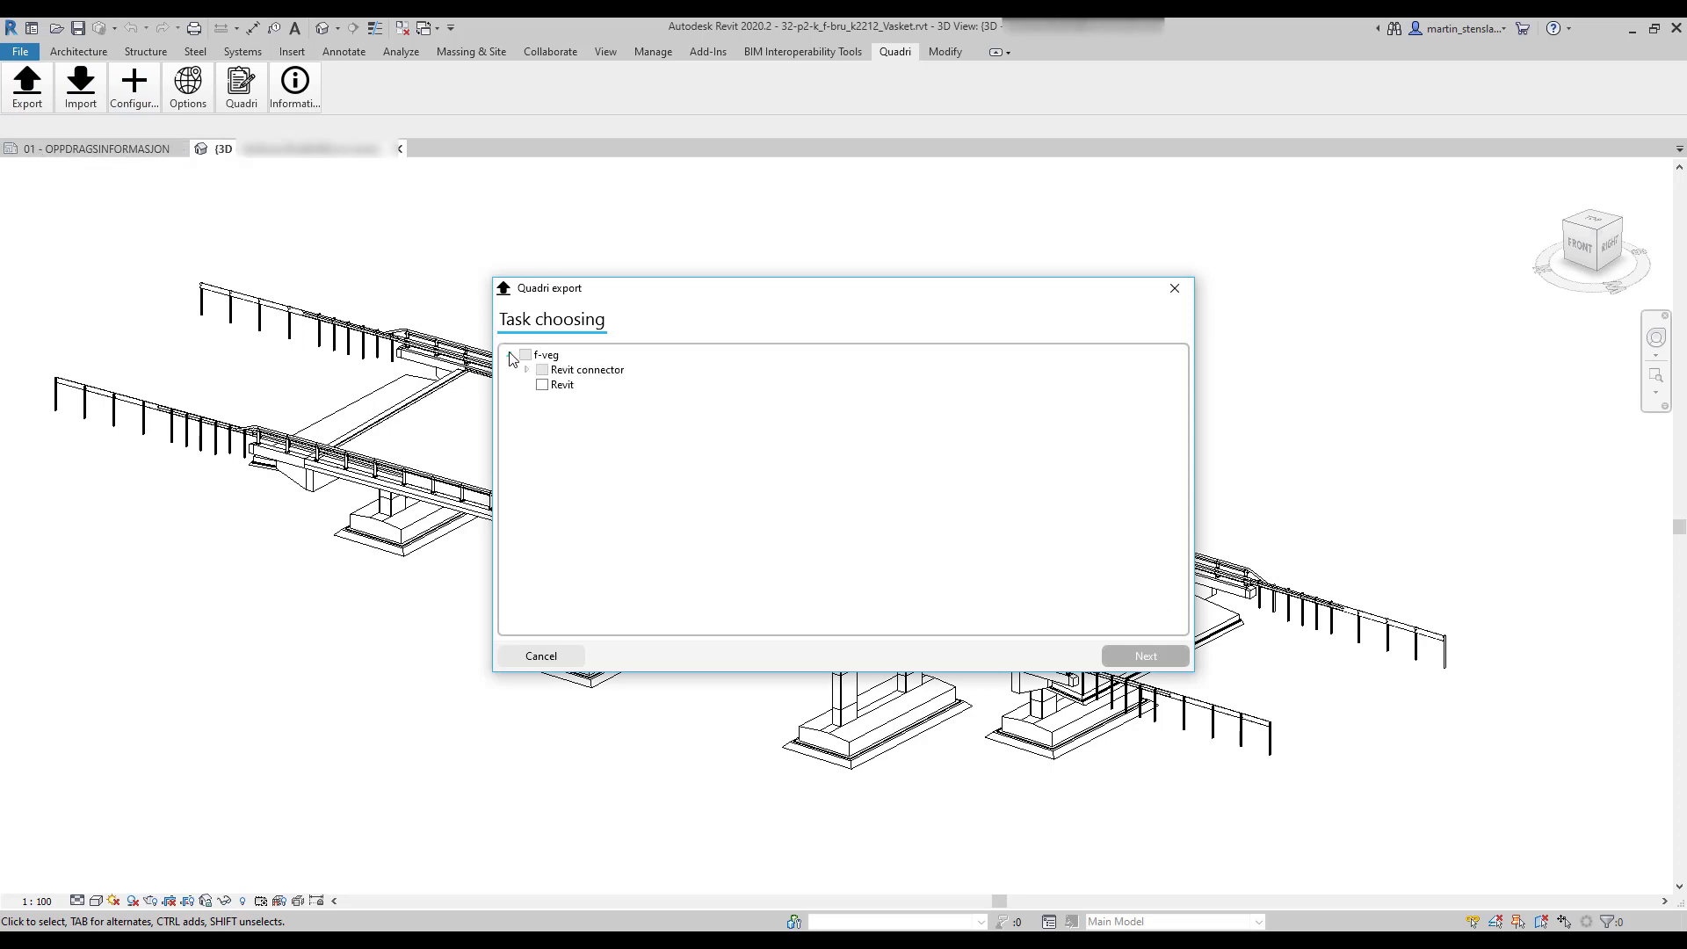
pyautogui.click(542, 385)
pyautogui.click(1134, 657)
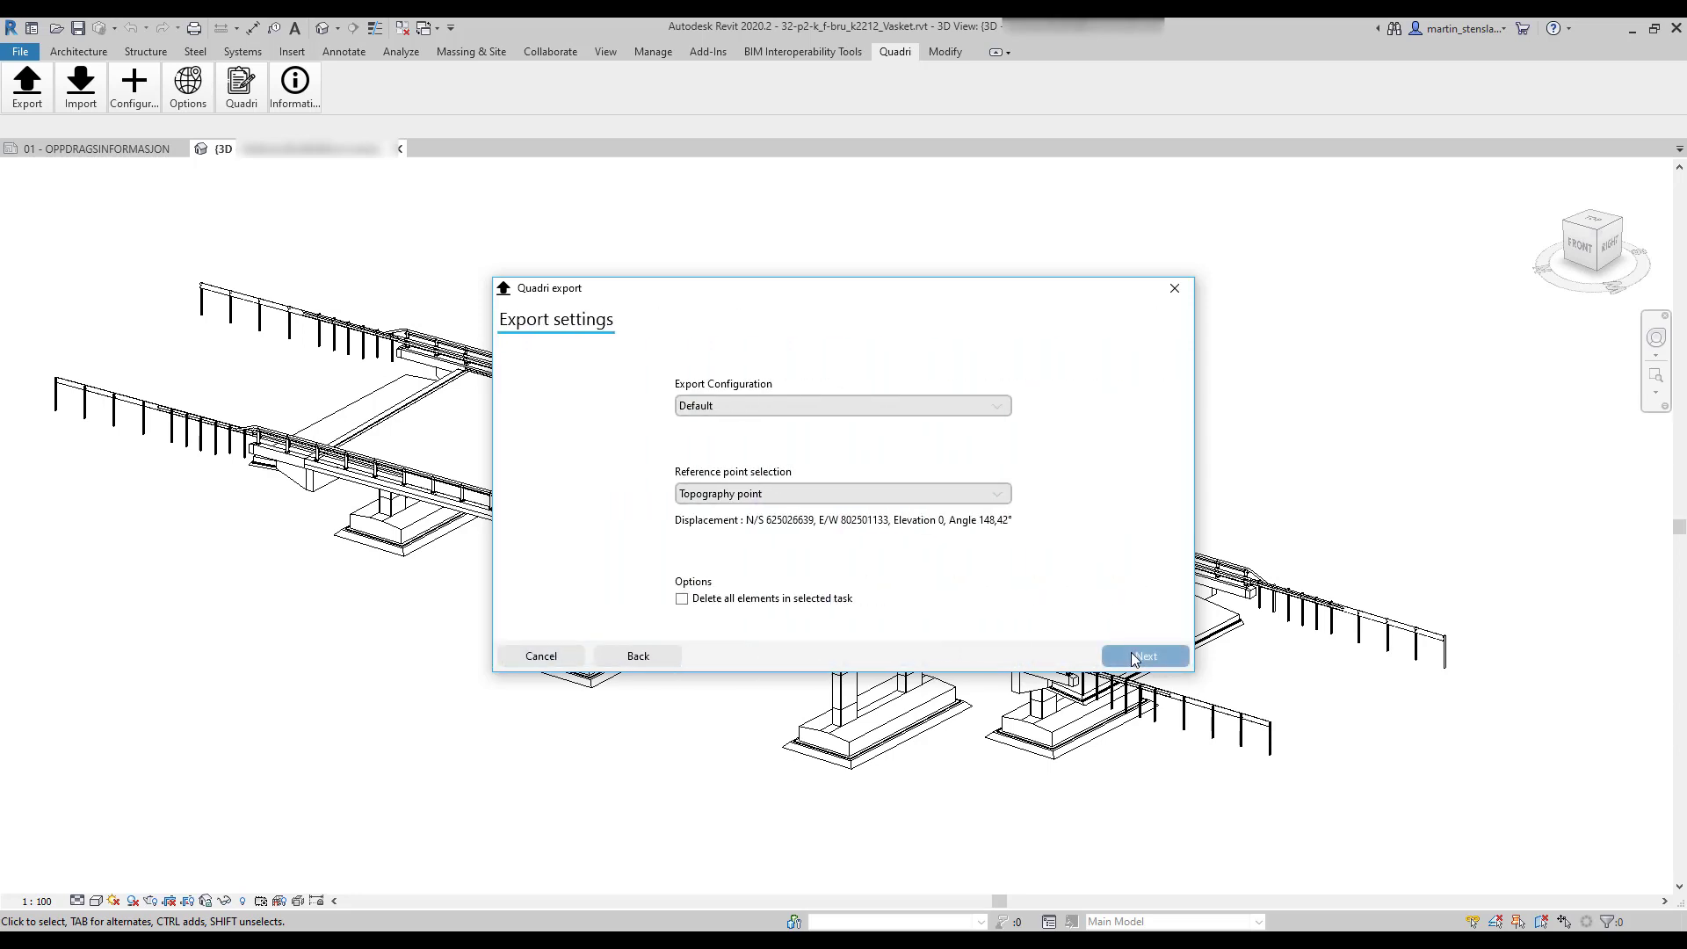
# - Run the export with the Default configuration and Topography point reference, then switch to Quadri and select the Revit task
pyautogui.click(1134, 657)
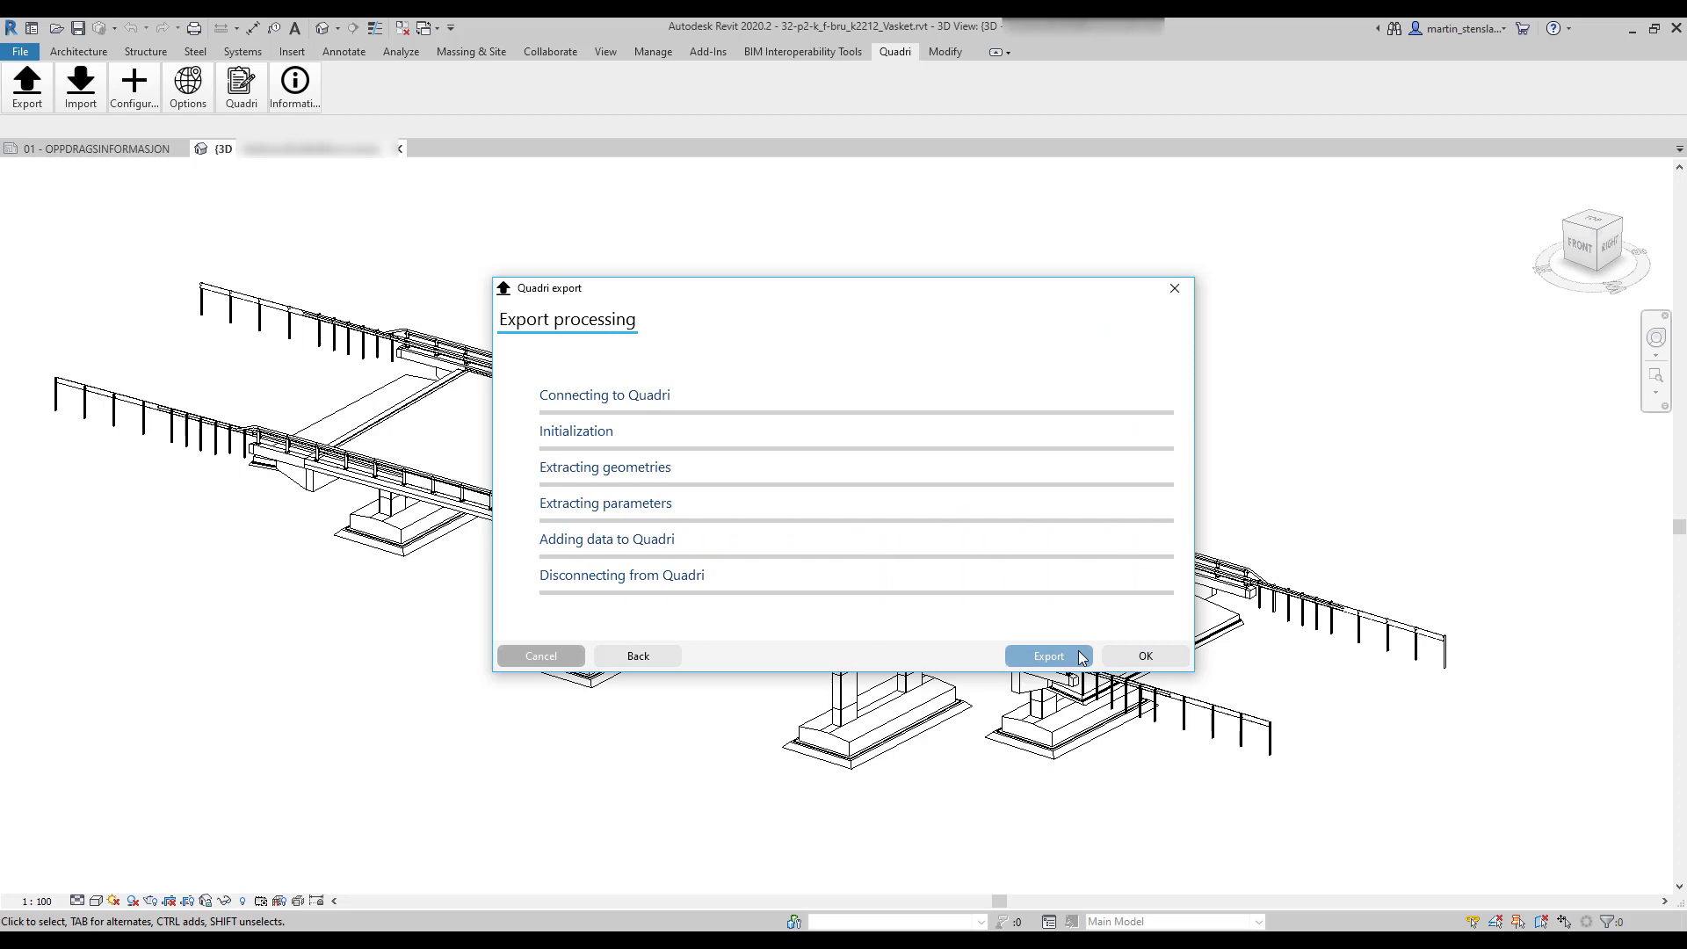
pyautogui.click(1048, 656)
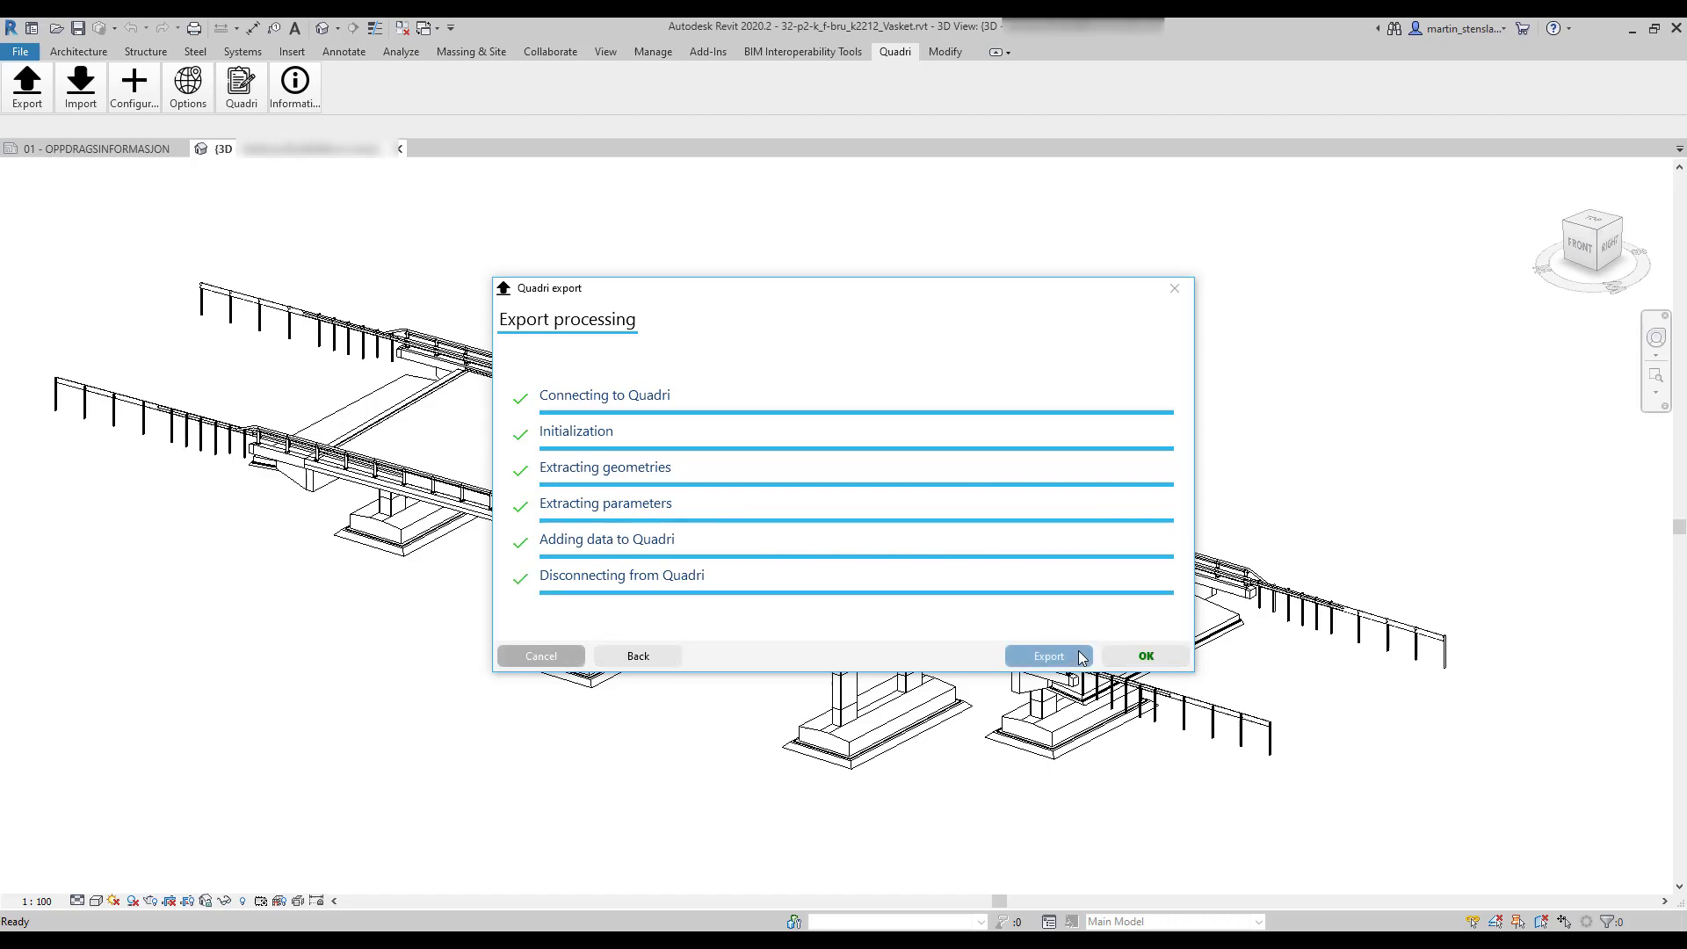
pyautogui.click(1123, 661)
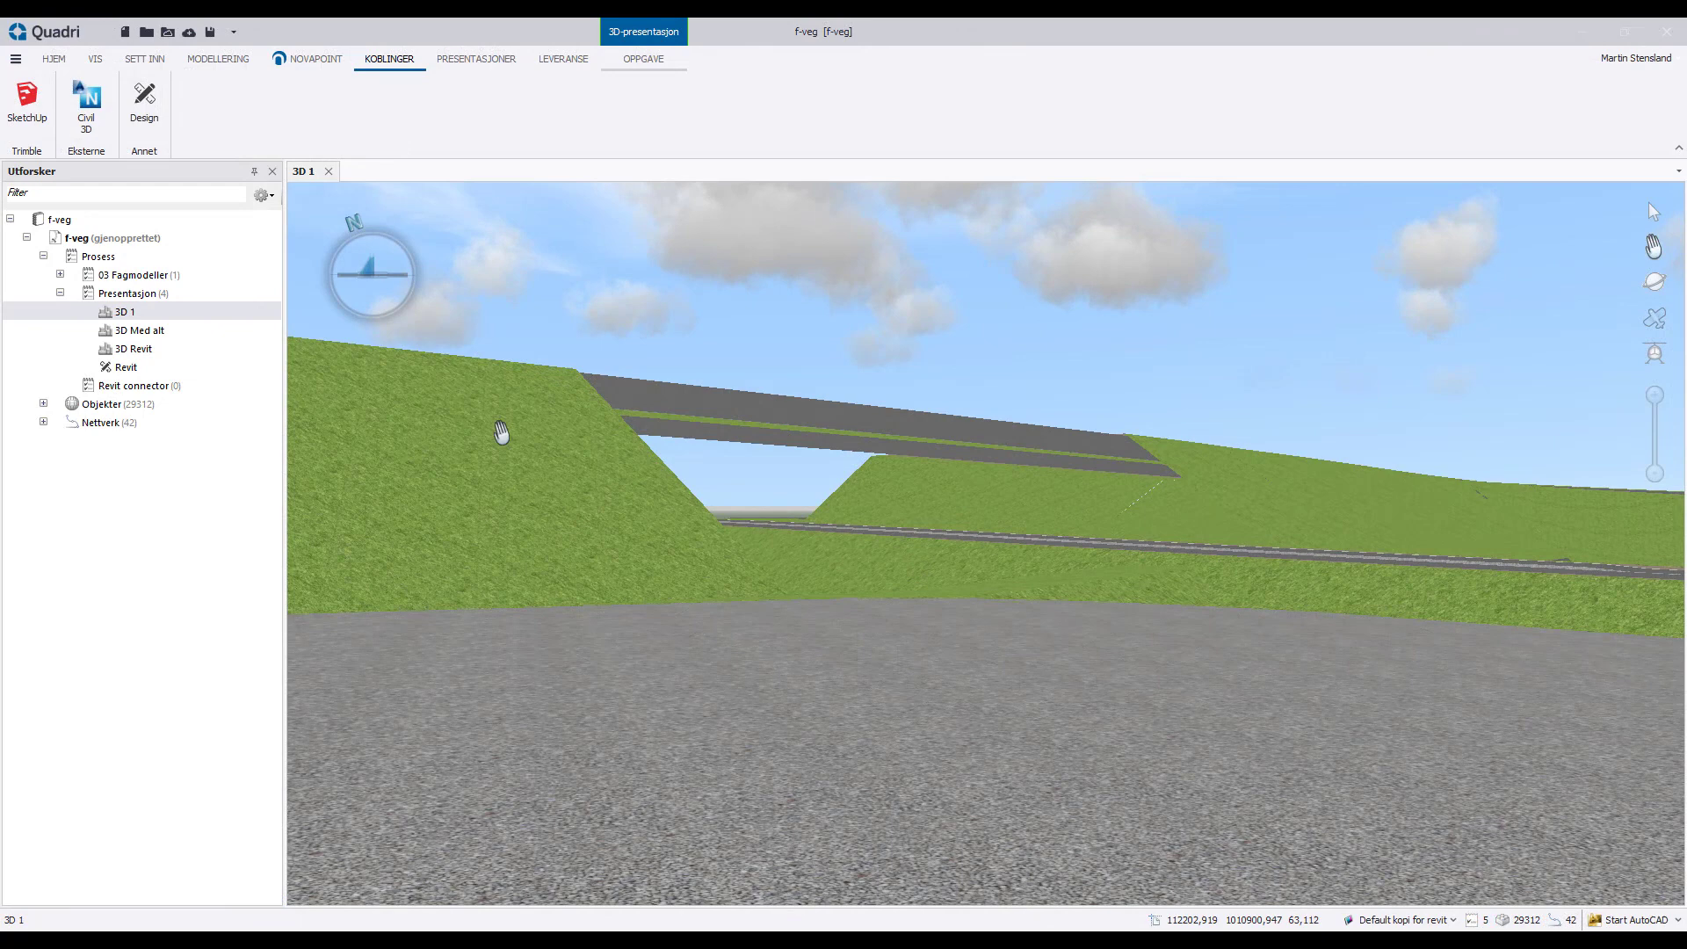
pyautogui.click(186, 364)
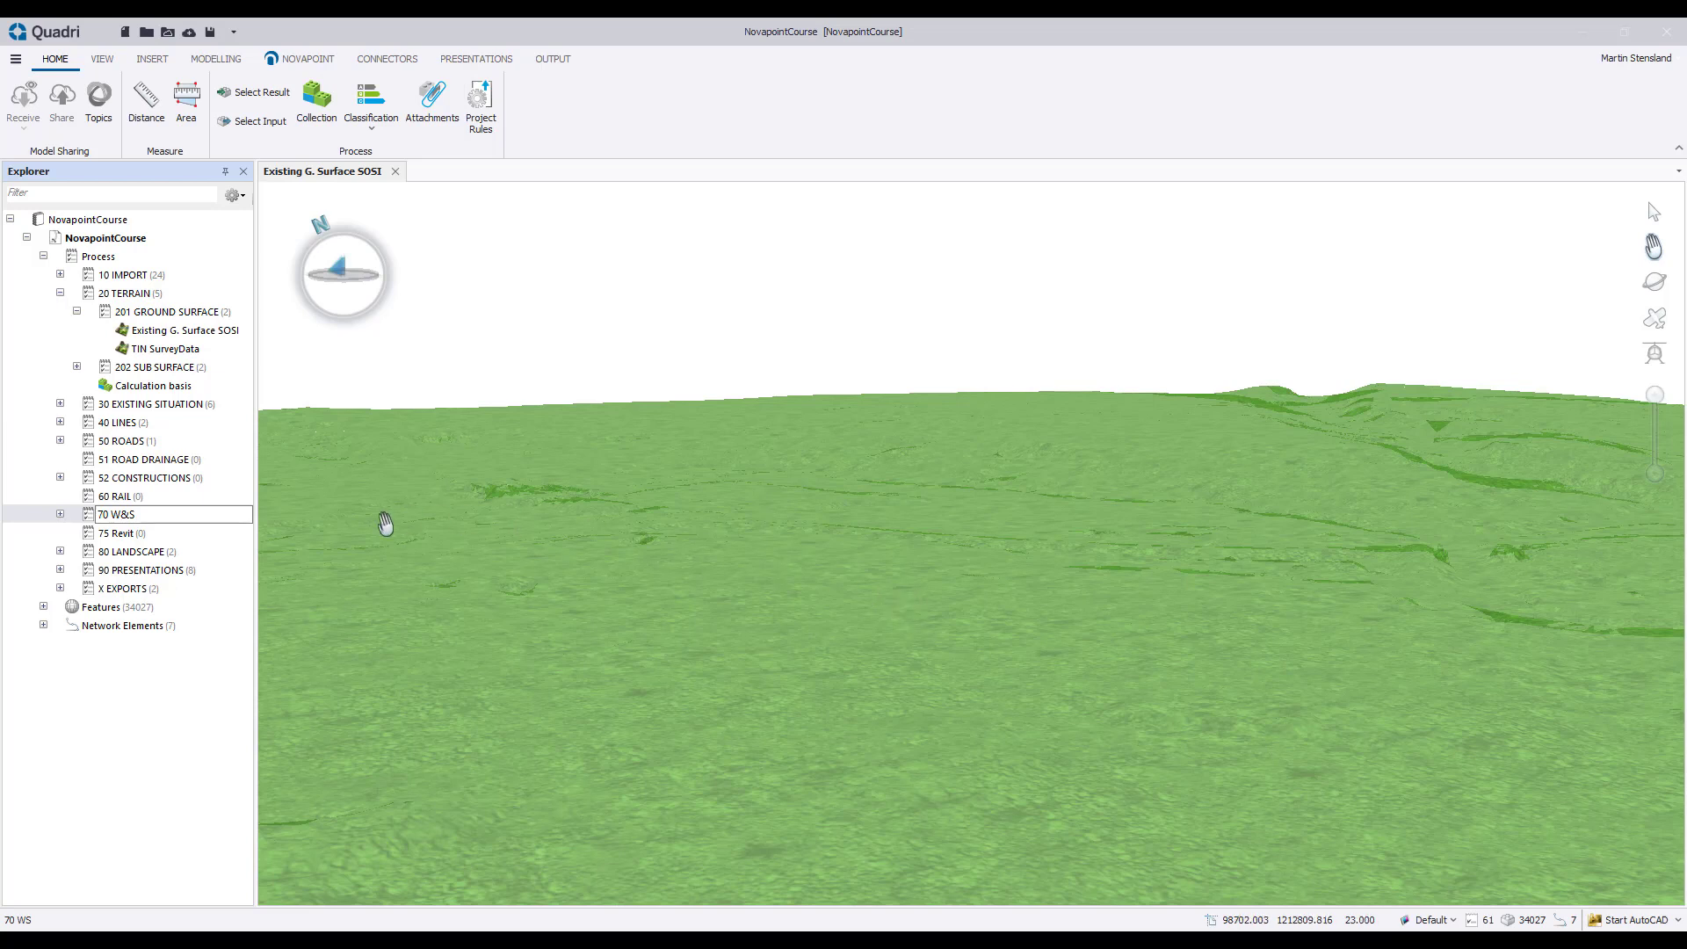
# - Start a new design task under 75 Revit in the NovapointCourse model, using the Revit template
pyautogui.click(187, 534)
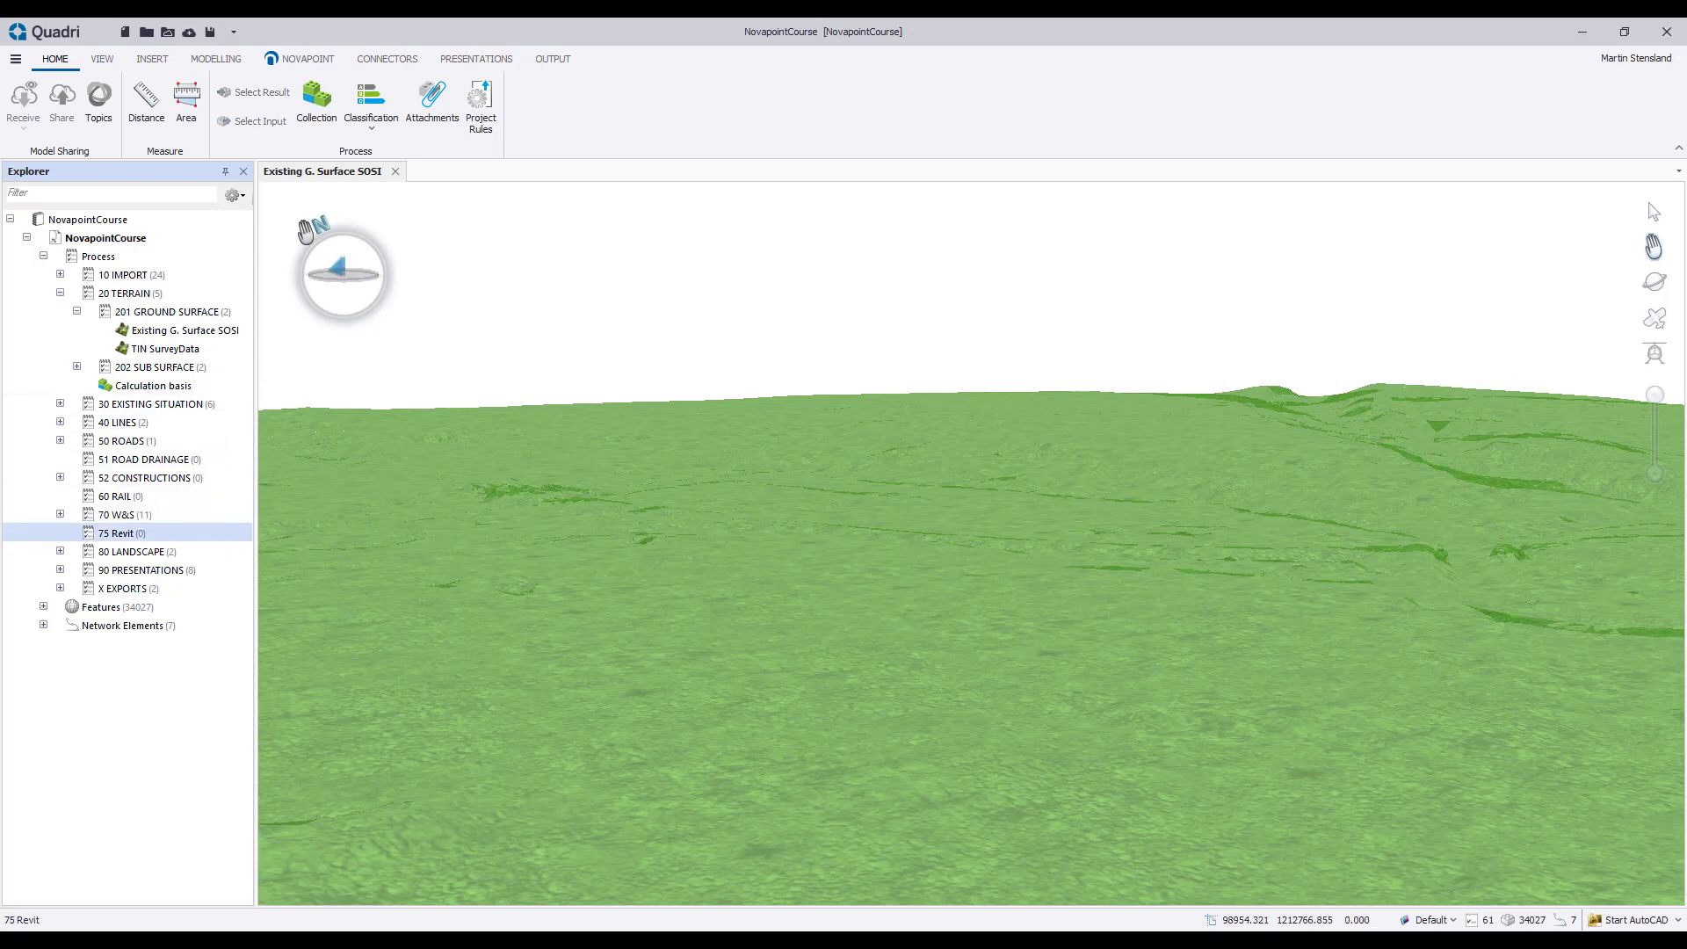
pyautogui.click(384, 60)
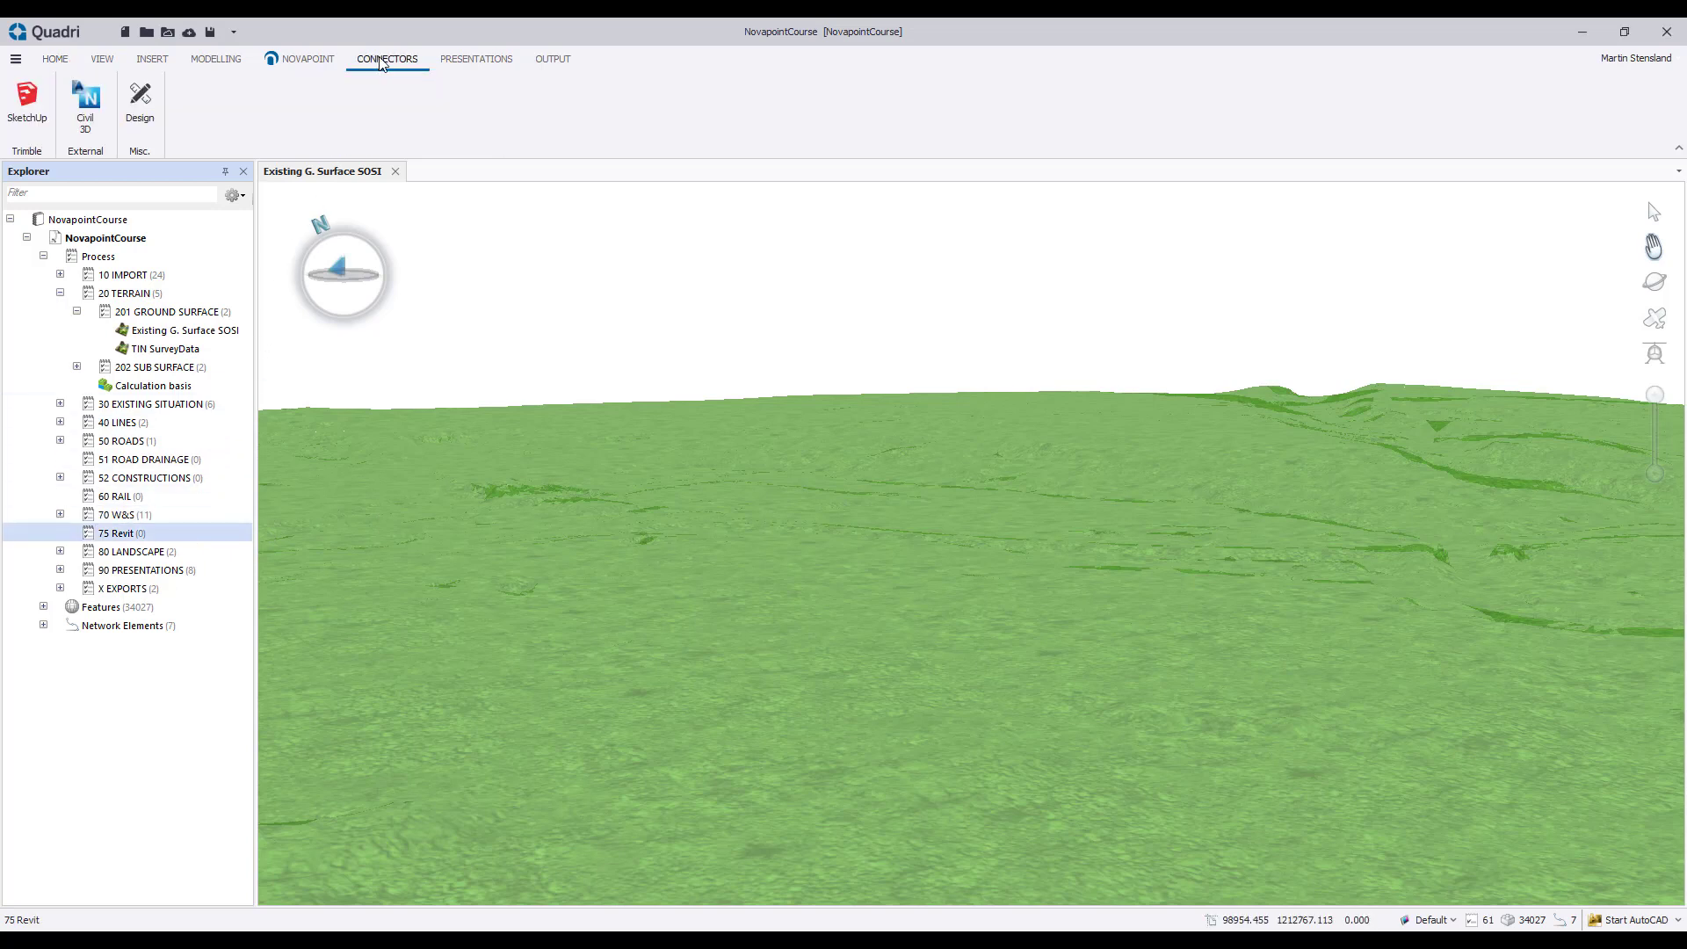
pyautogui.click(139, 123)
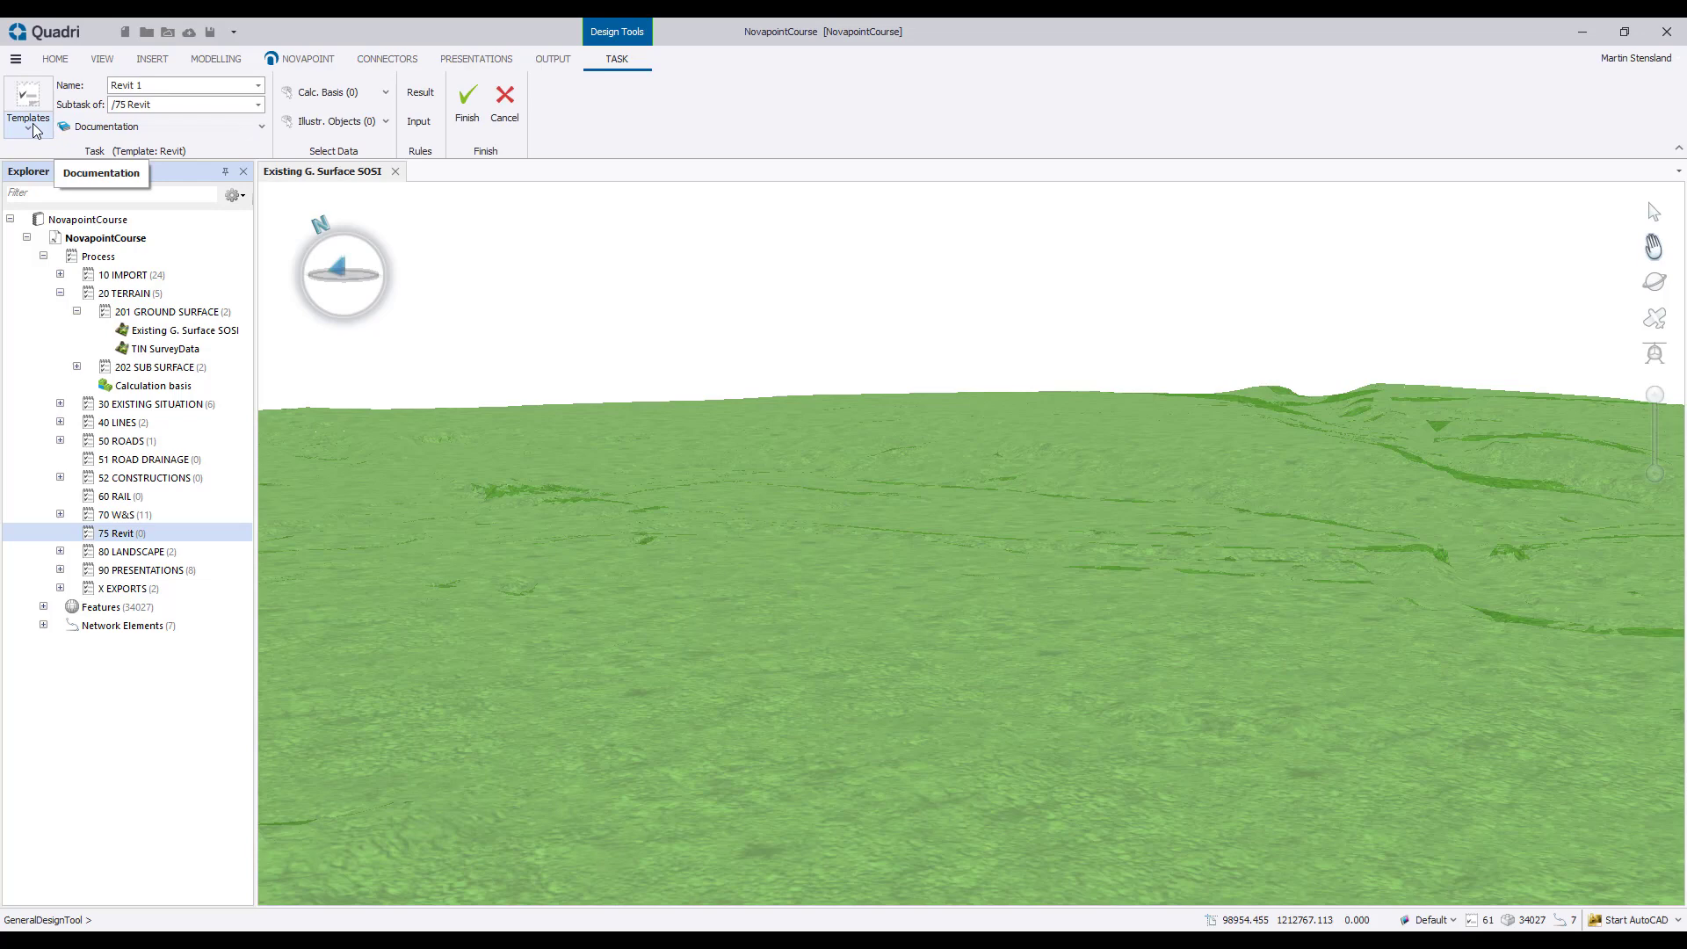
pyautogui.click(28, 121)
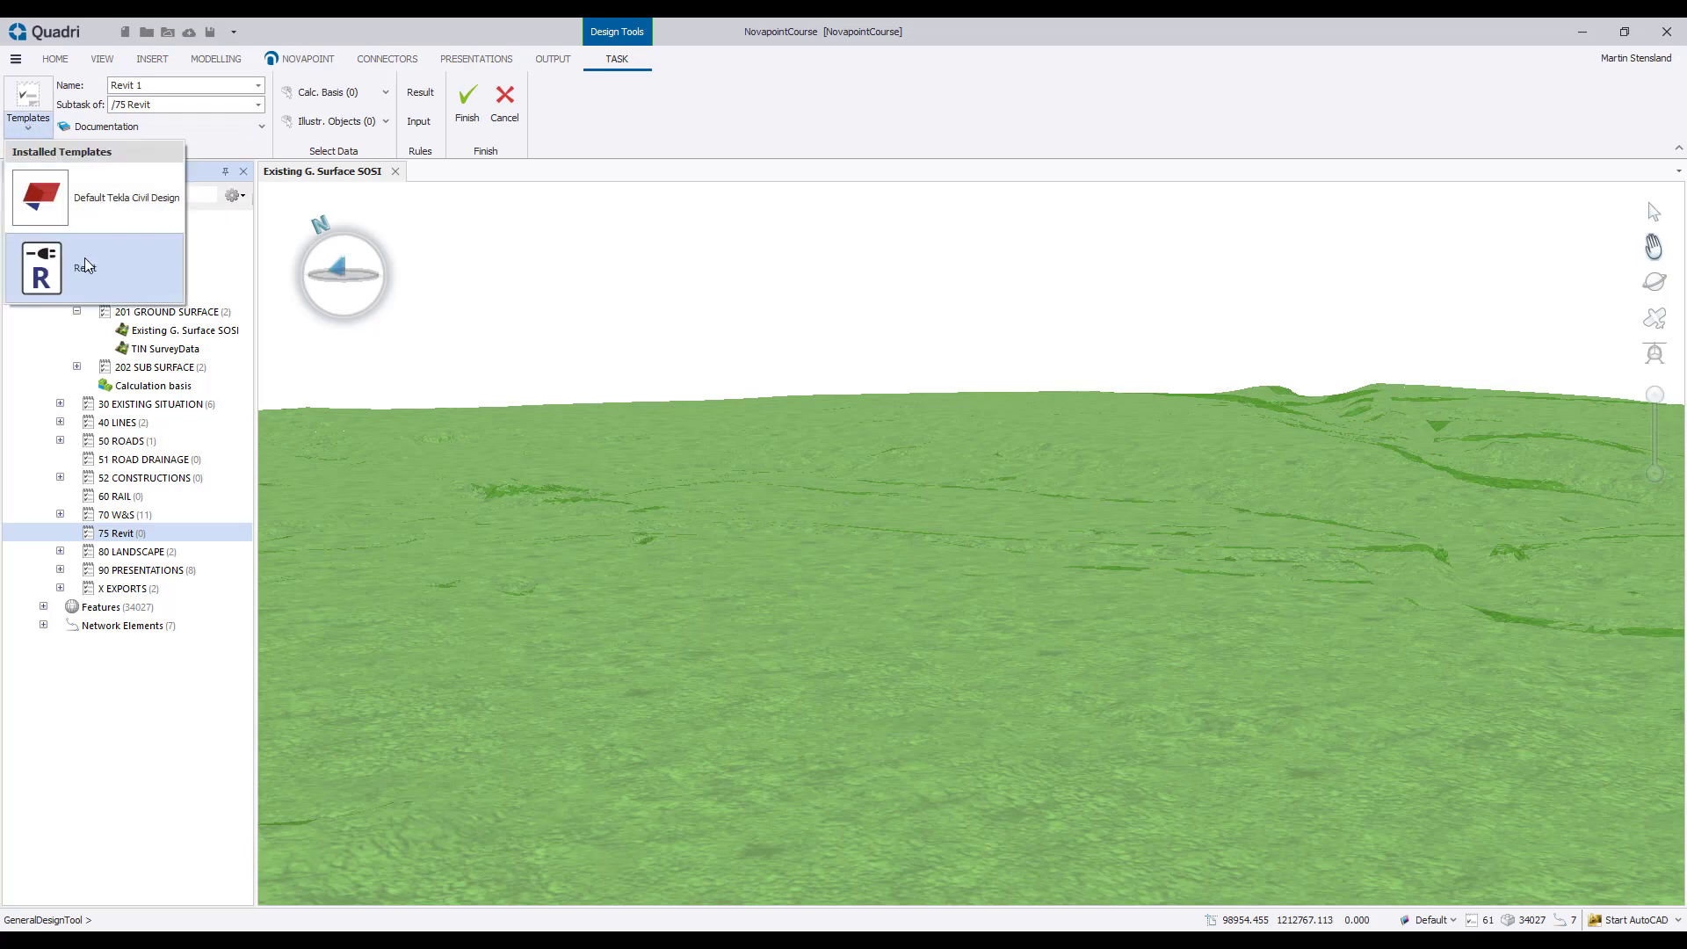
# - Set the task's calculation basis to the Existing G. Surface SOSI and TIN SurveyData tasks, and finish the task
pyautogui.click(363, 100)
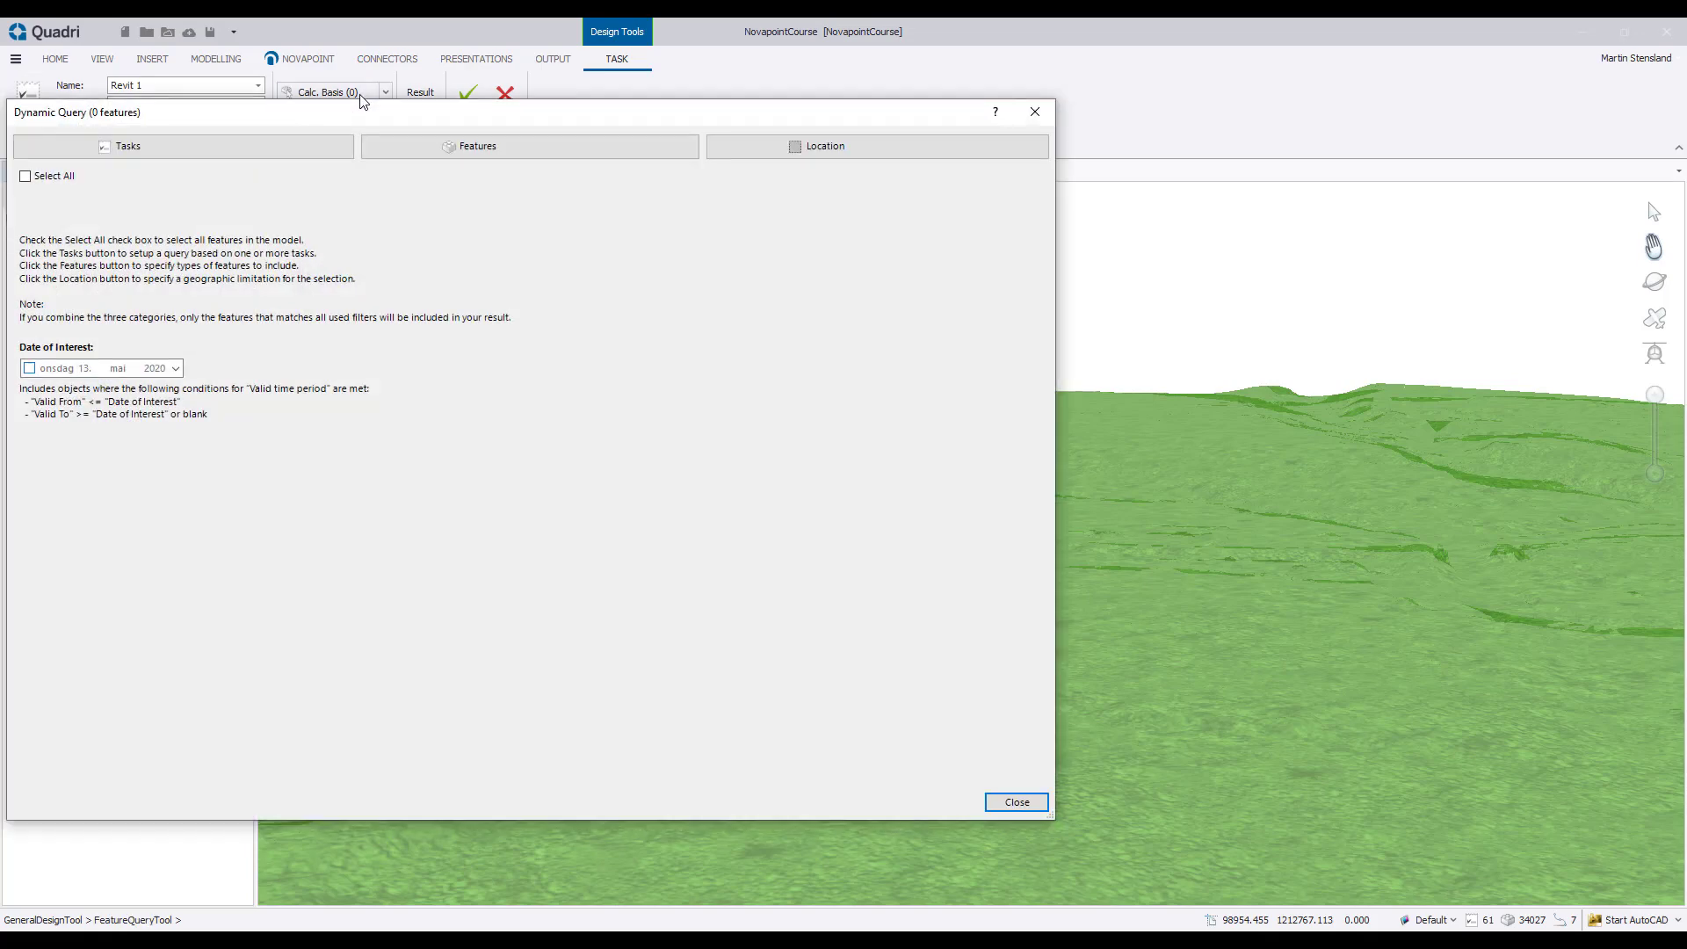
pyautogui.click(282, 146)
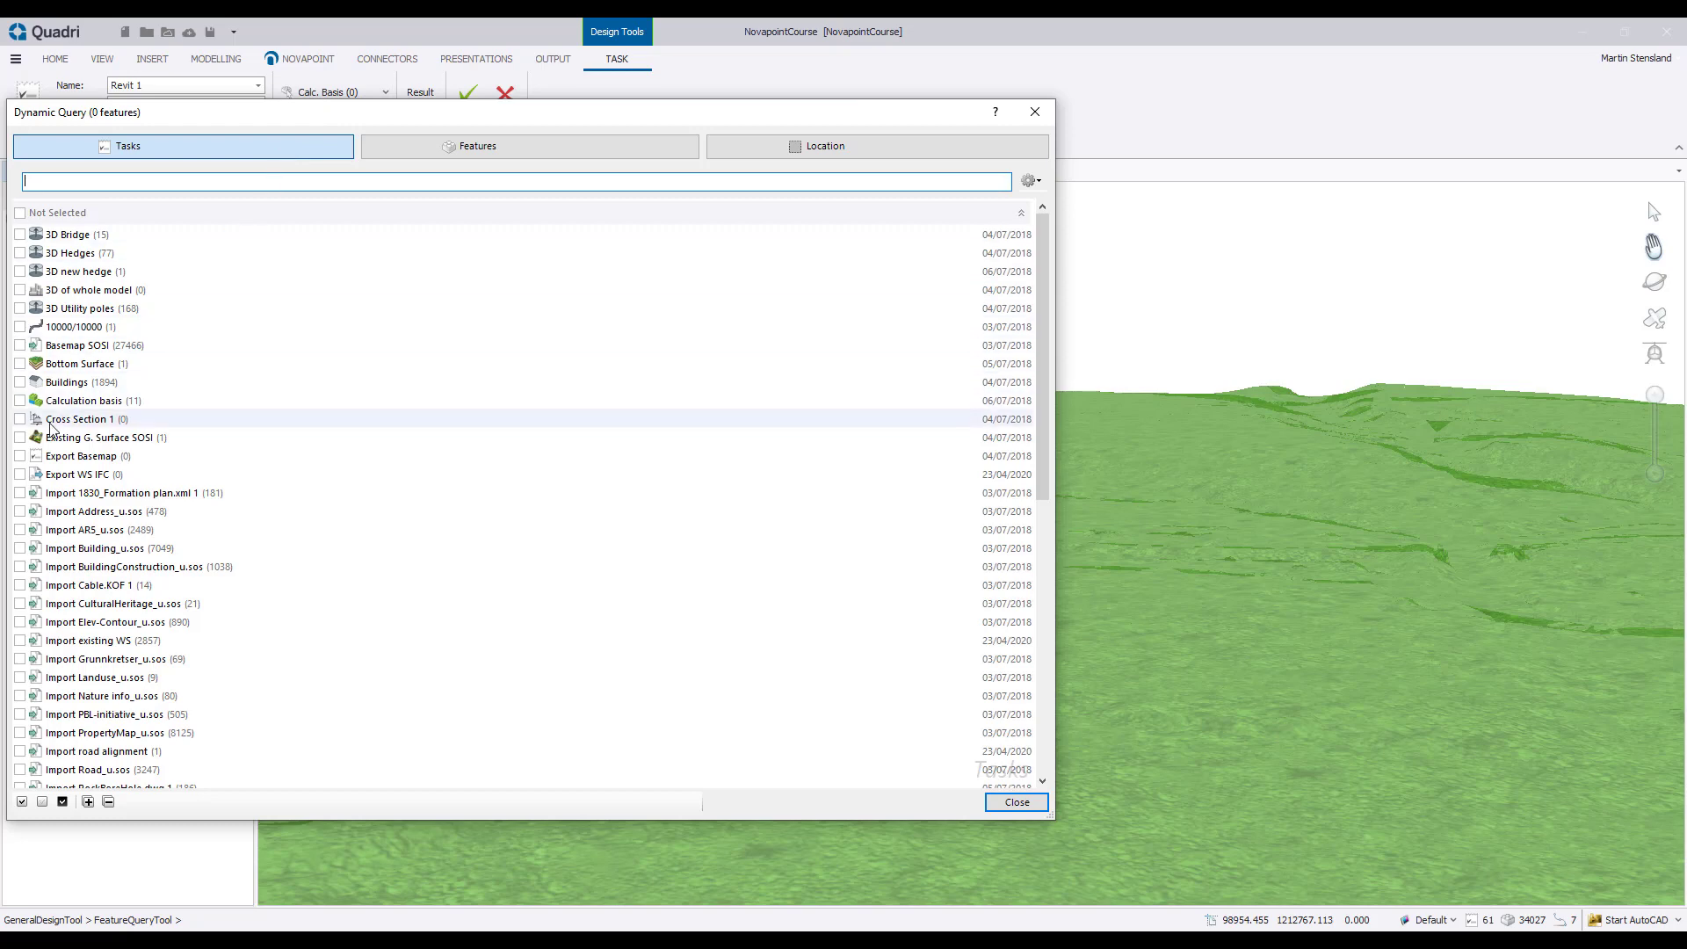
pyautogui.click(20, 439)
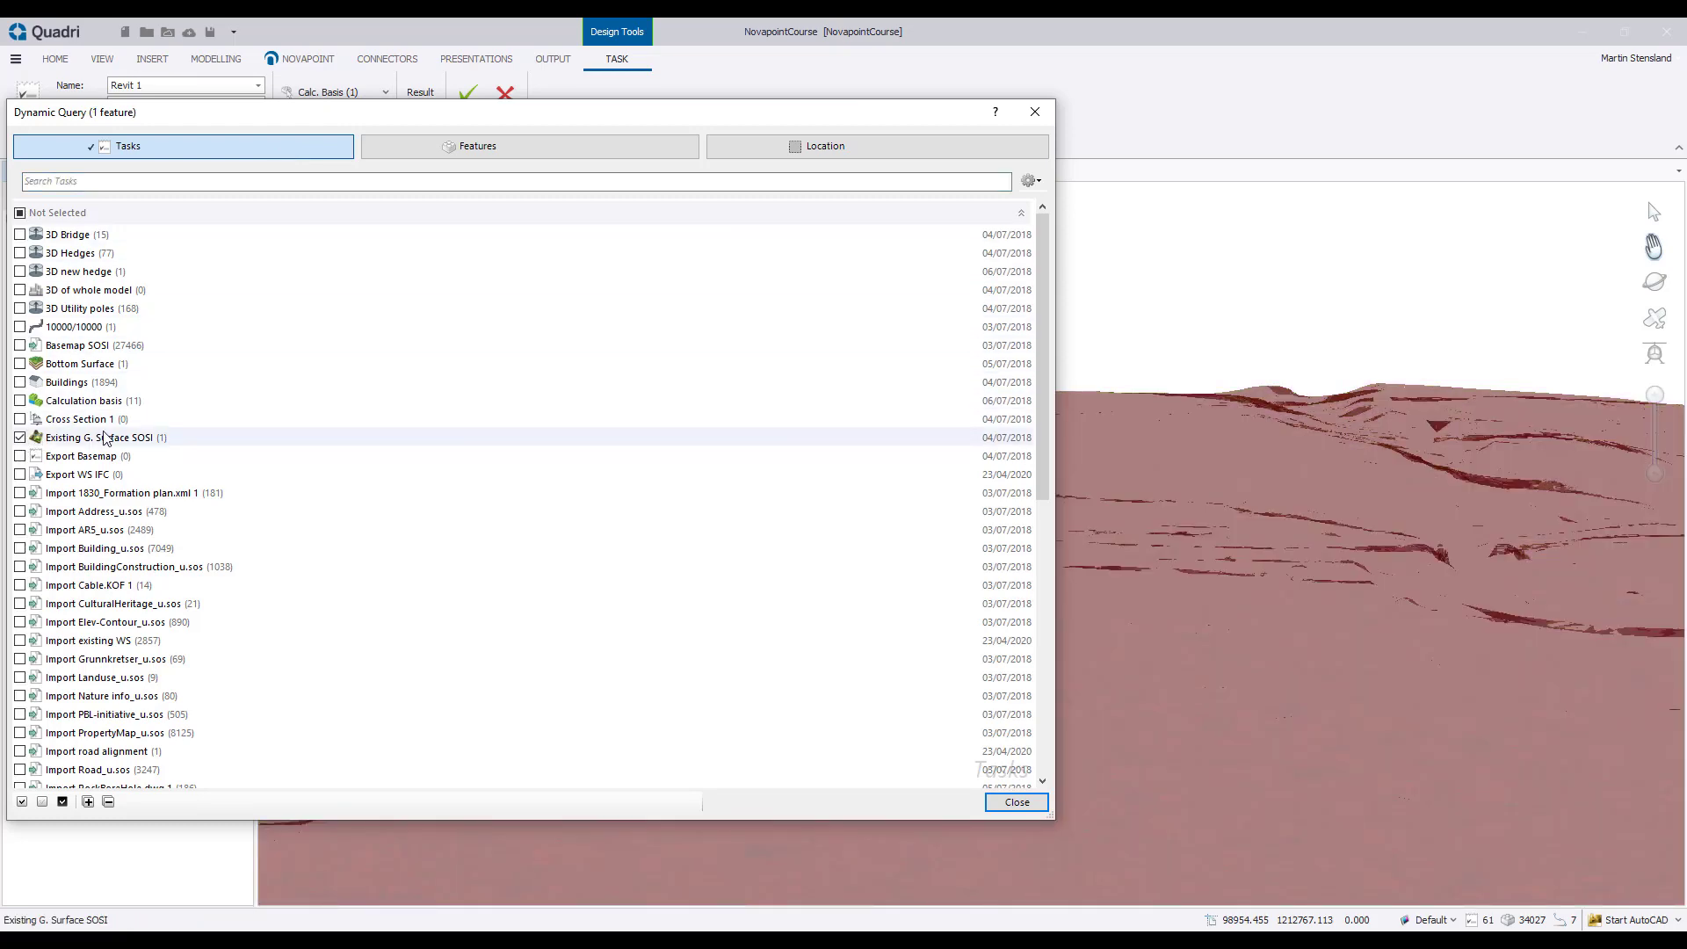
pyautogui.scroll(-10, 26, 492)
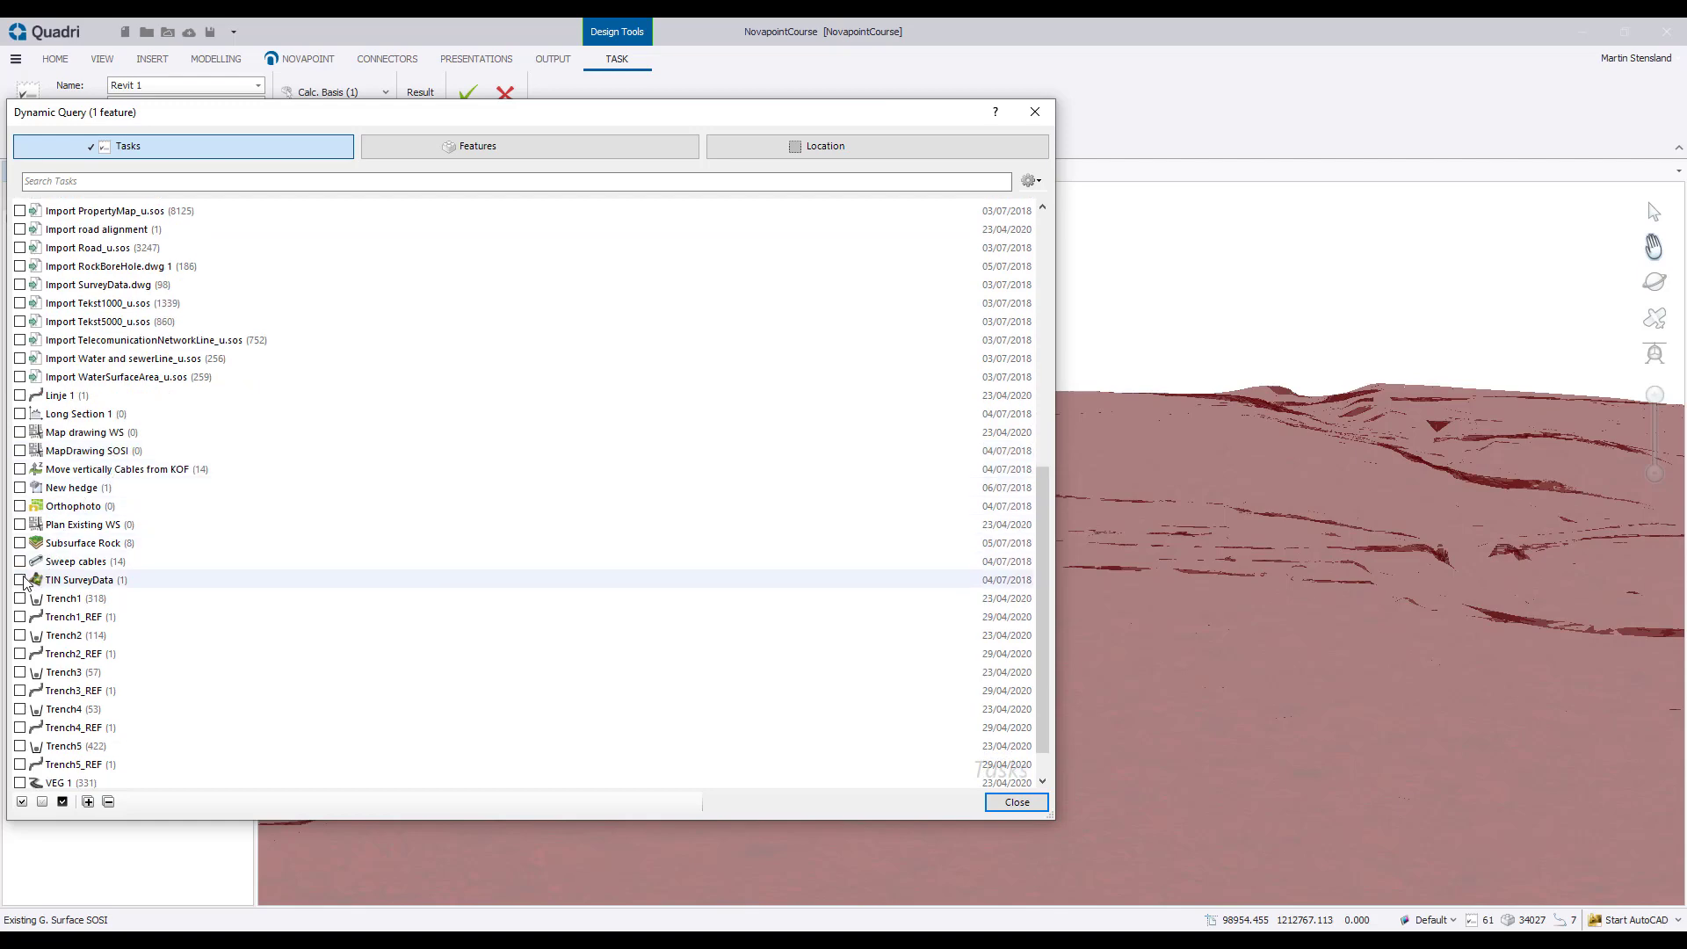
pyautogui.click(20, 580)
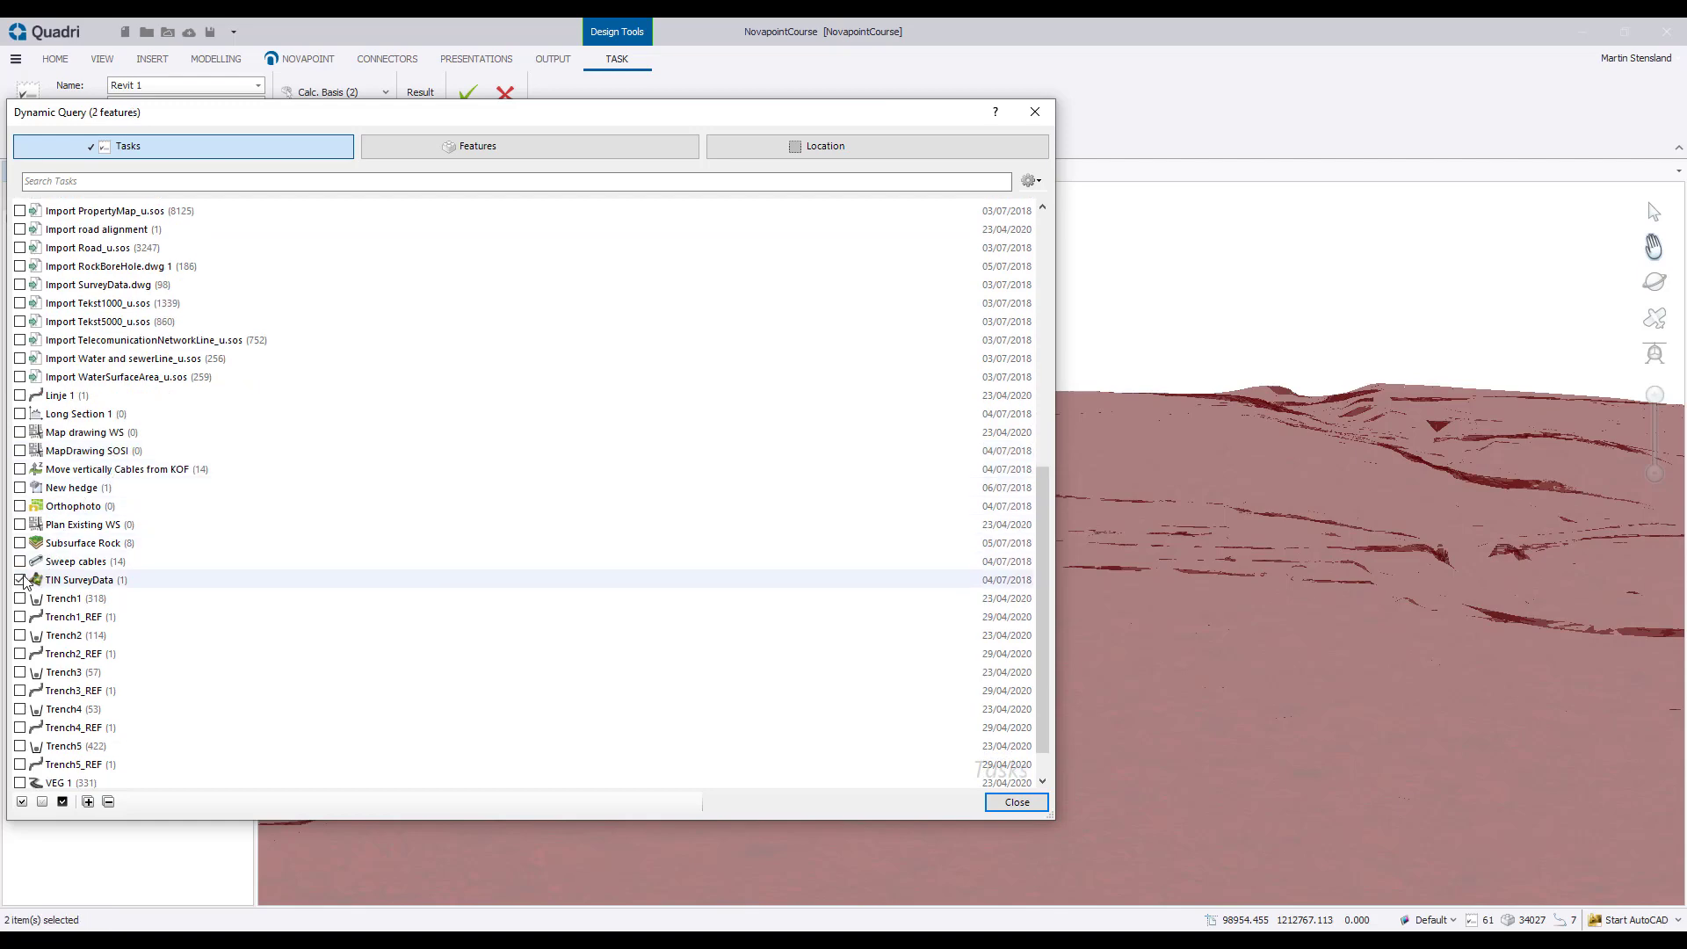
pyautogui.click(1040, 808)
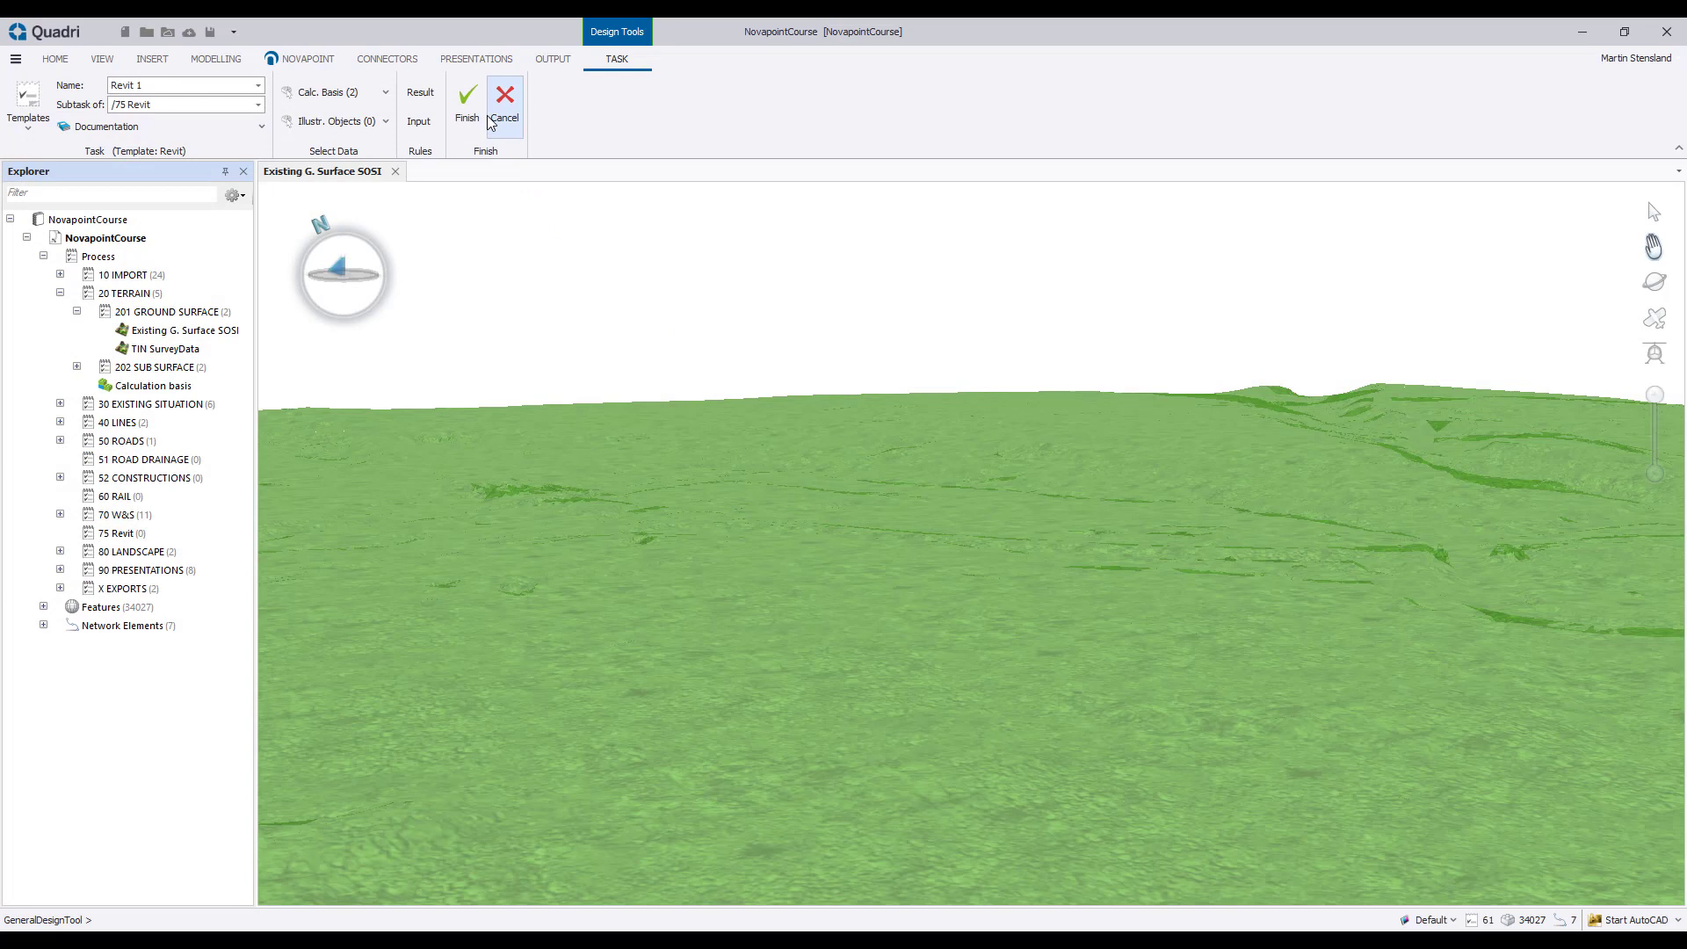
pyautogui.click(474, 104)
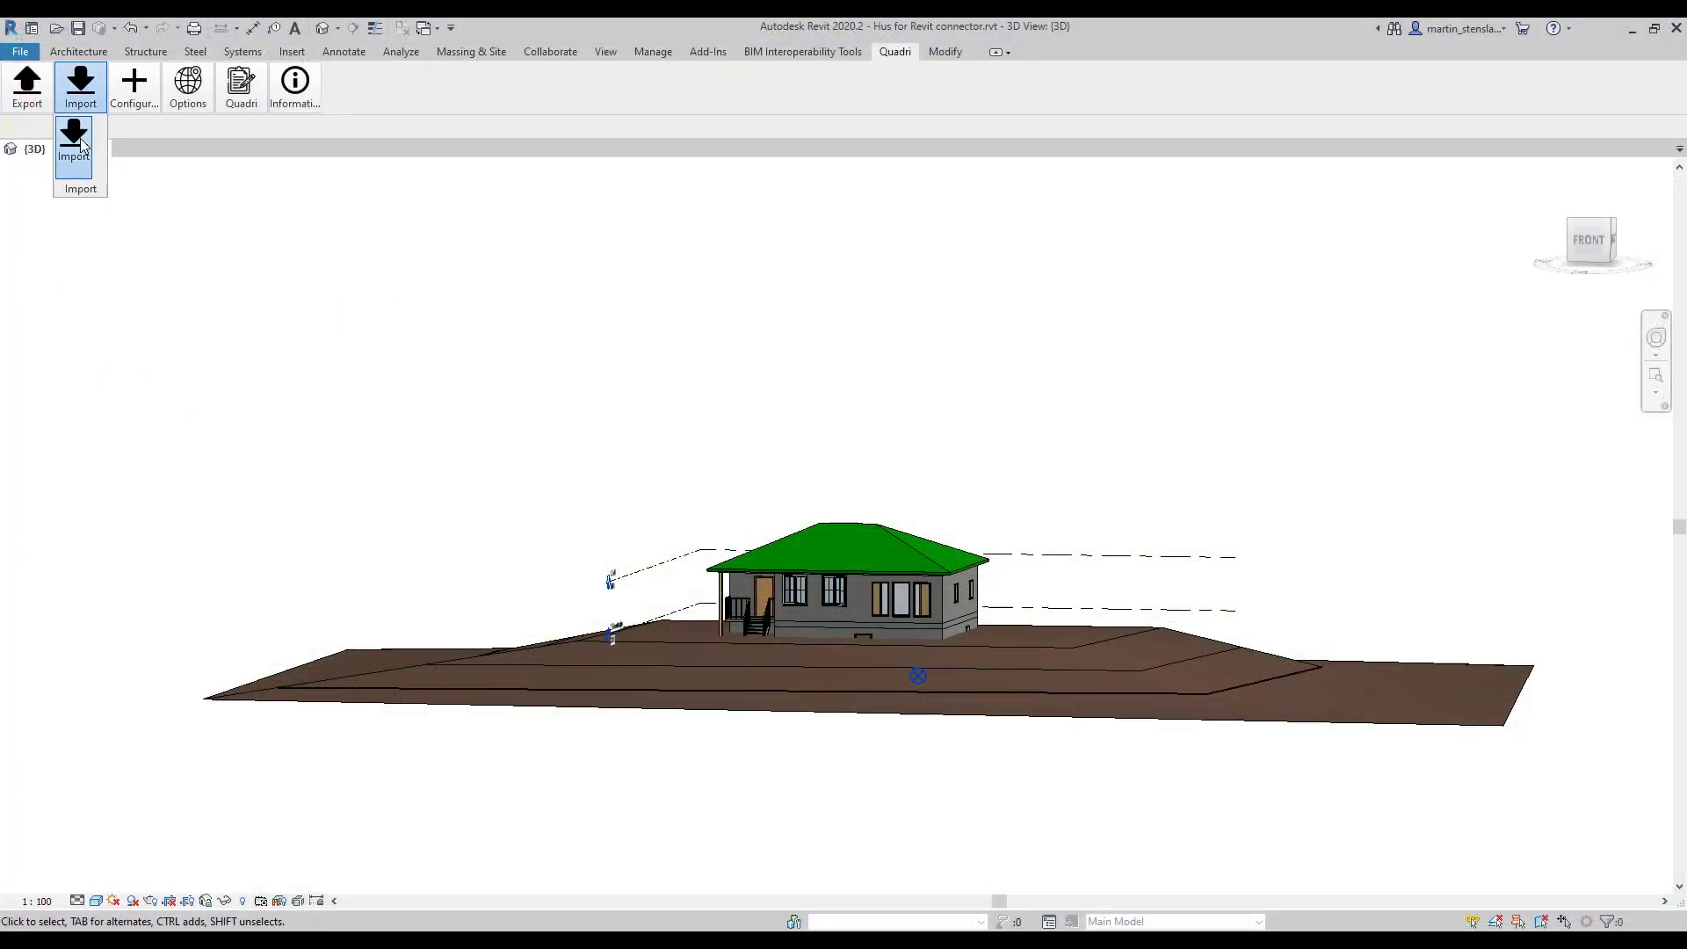
# - In Revit, start a Quadri import into the house model and choose the Revit 1 task under 75 Revit
pyautogui.click(78, 142)
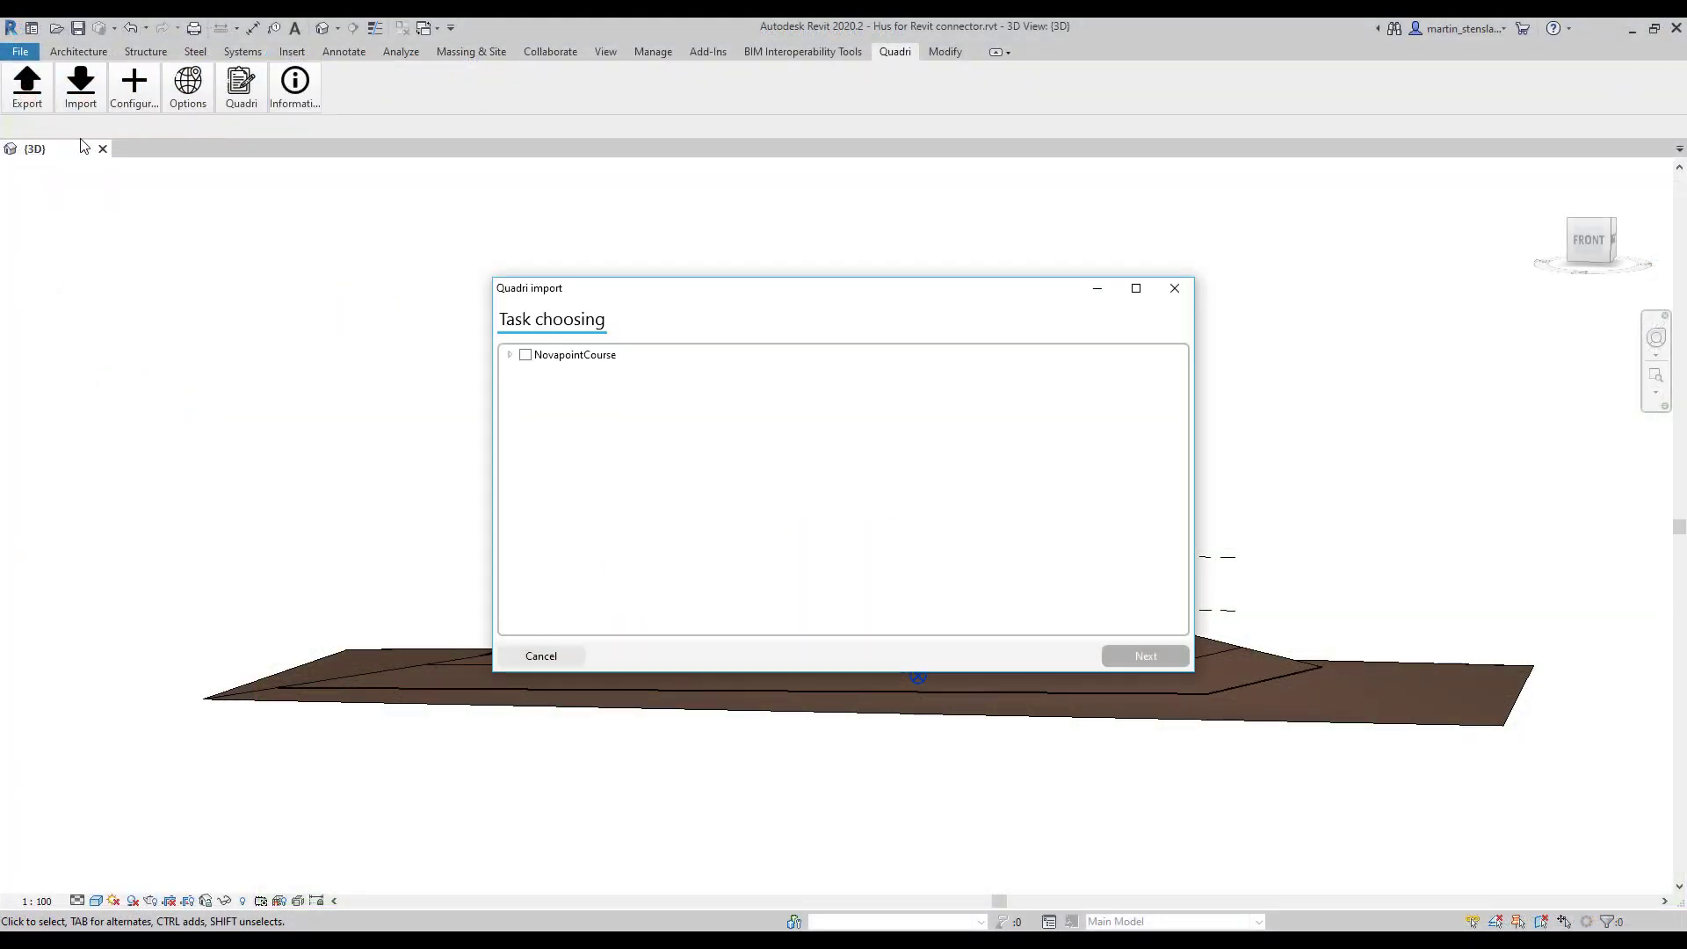
pyautogui.click(509, 355)
pyautogui.click(525, 369)
pyautogui.click(559, 385)
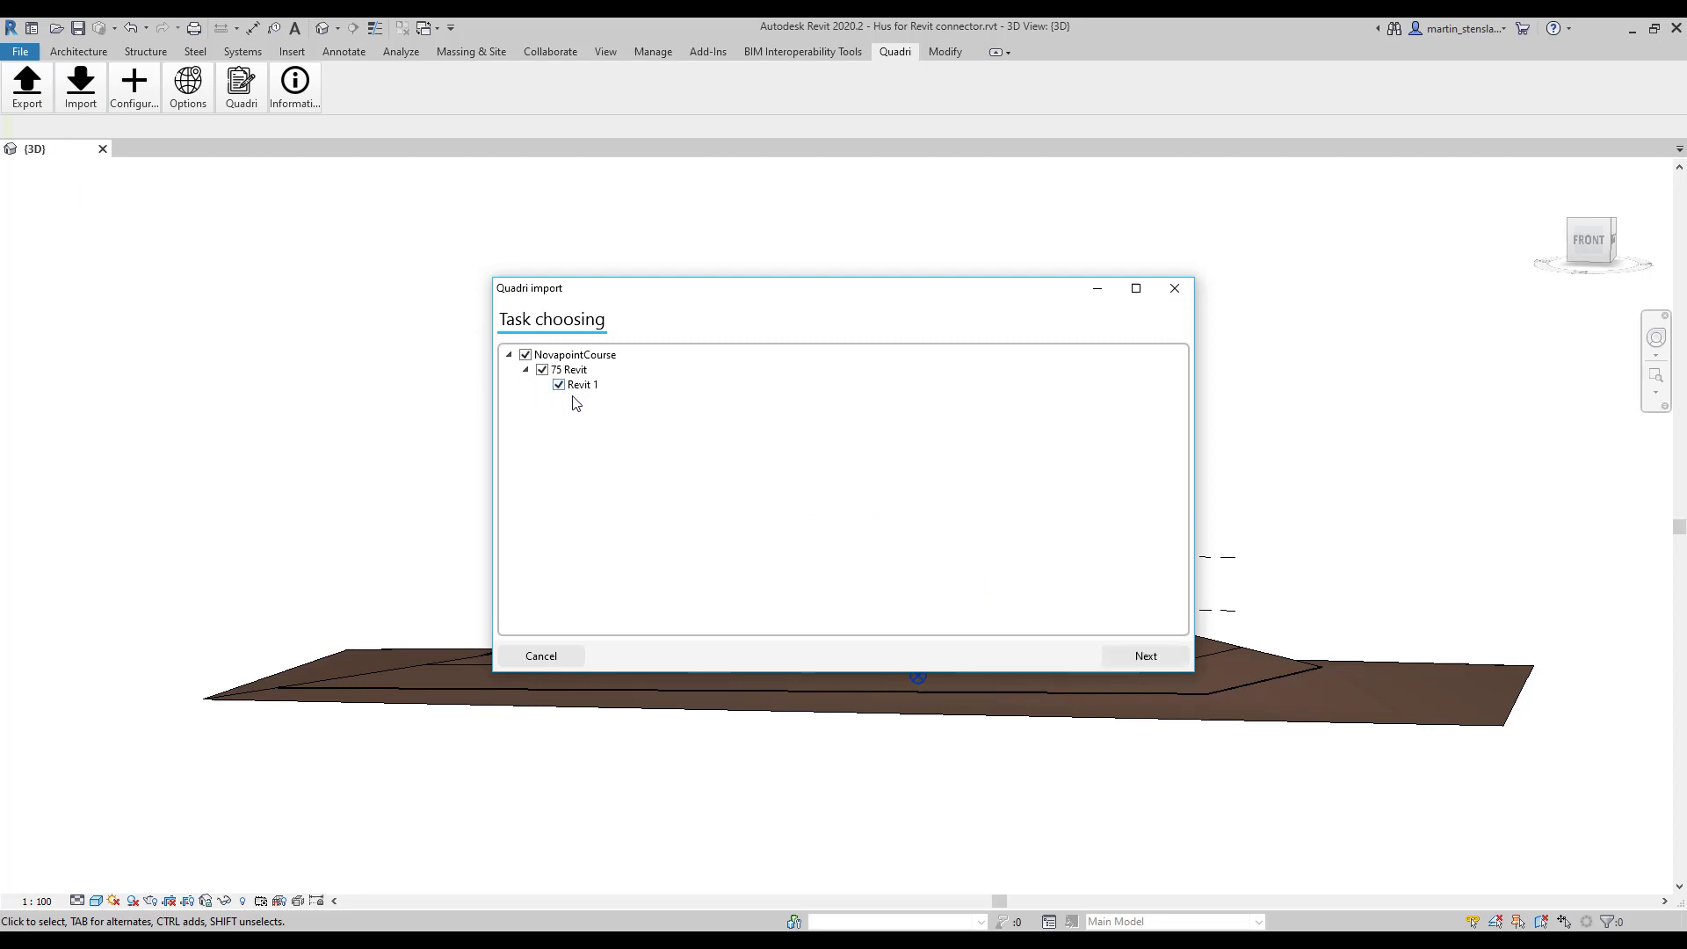
pyautogui.click(1146, 658)
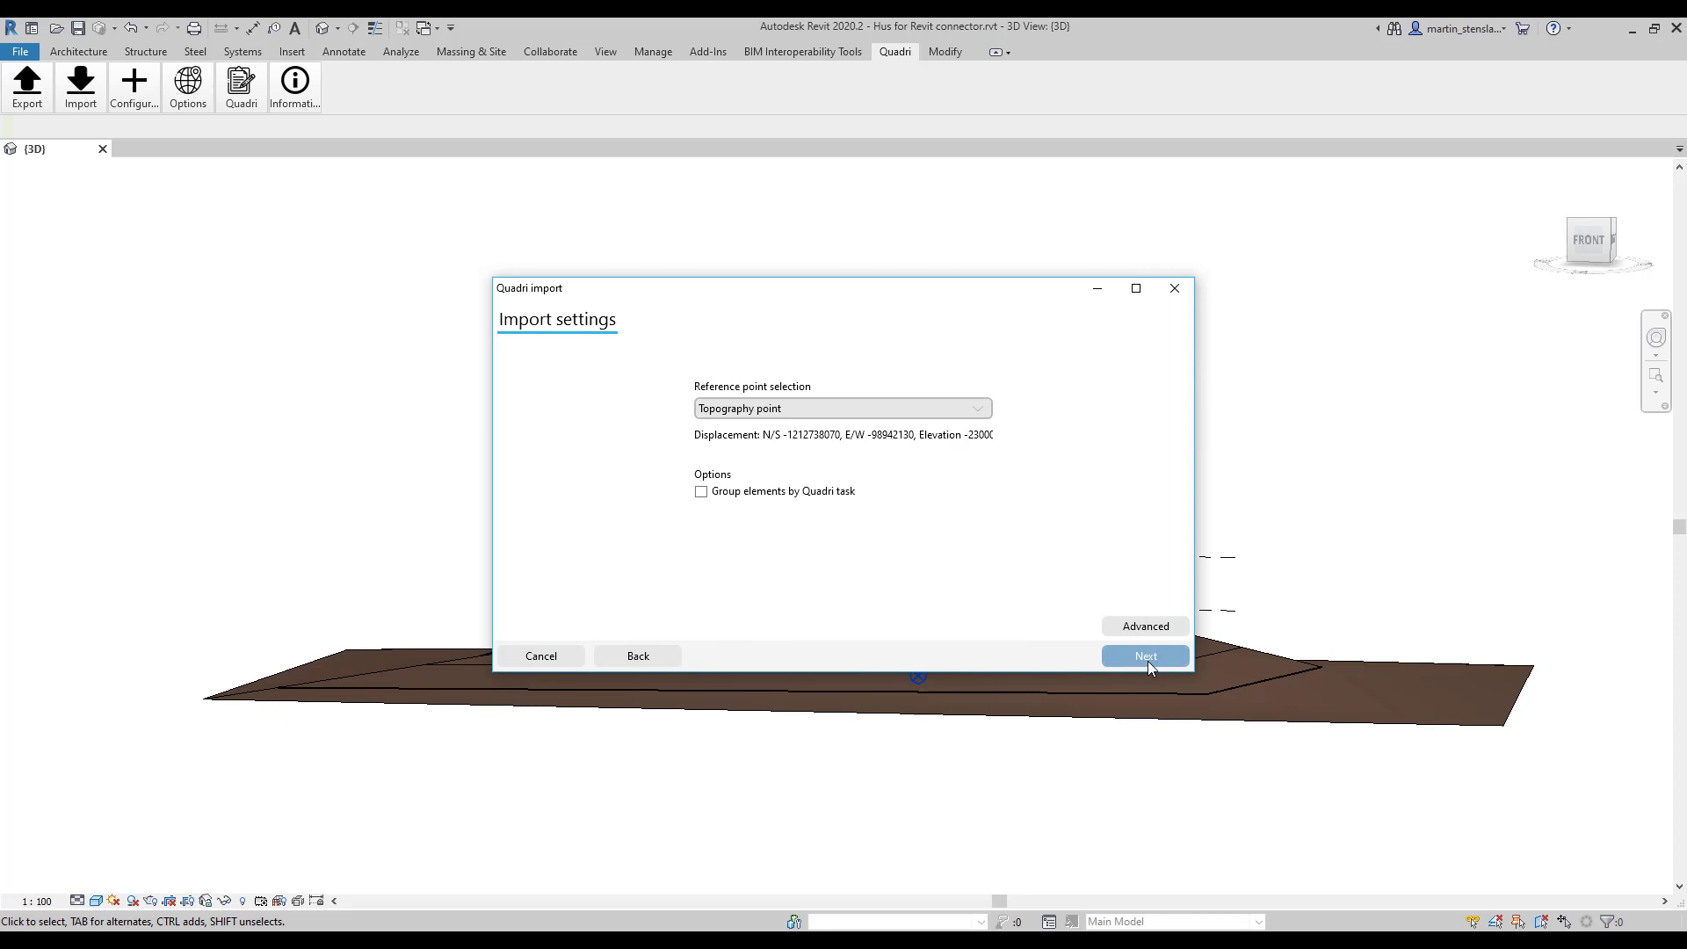
# - Run the import with Topography point as the reference point and close the import dialog
pyautogui.click(1147, 659)
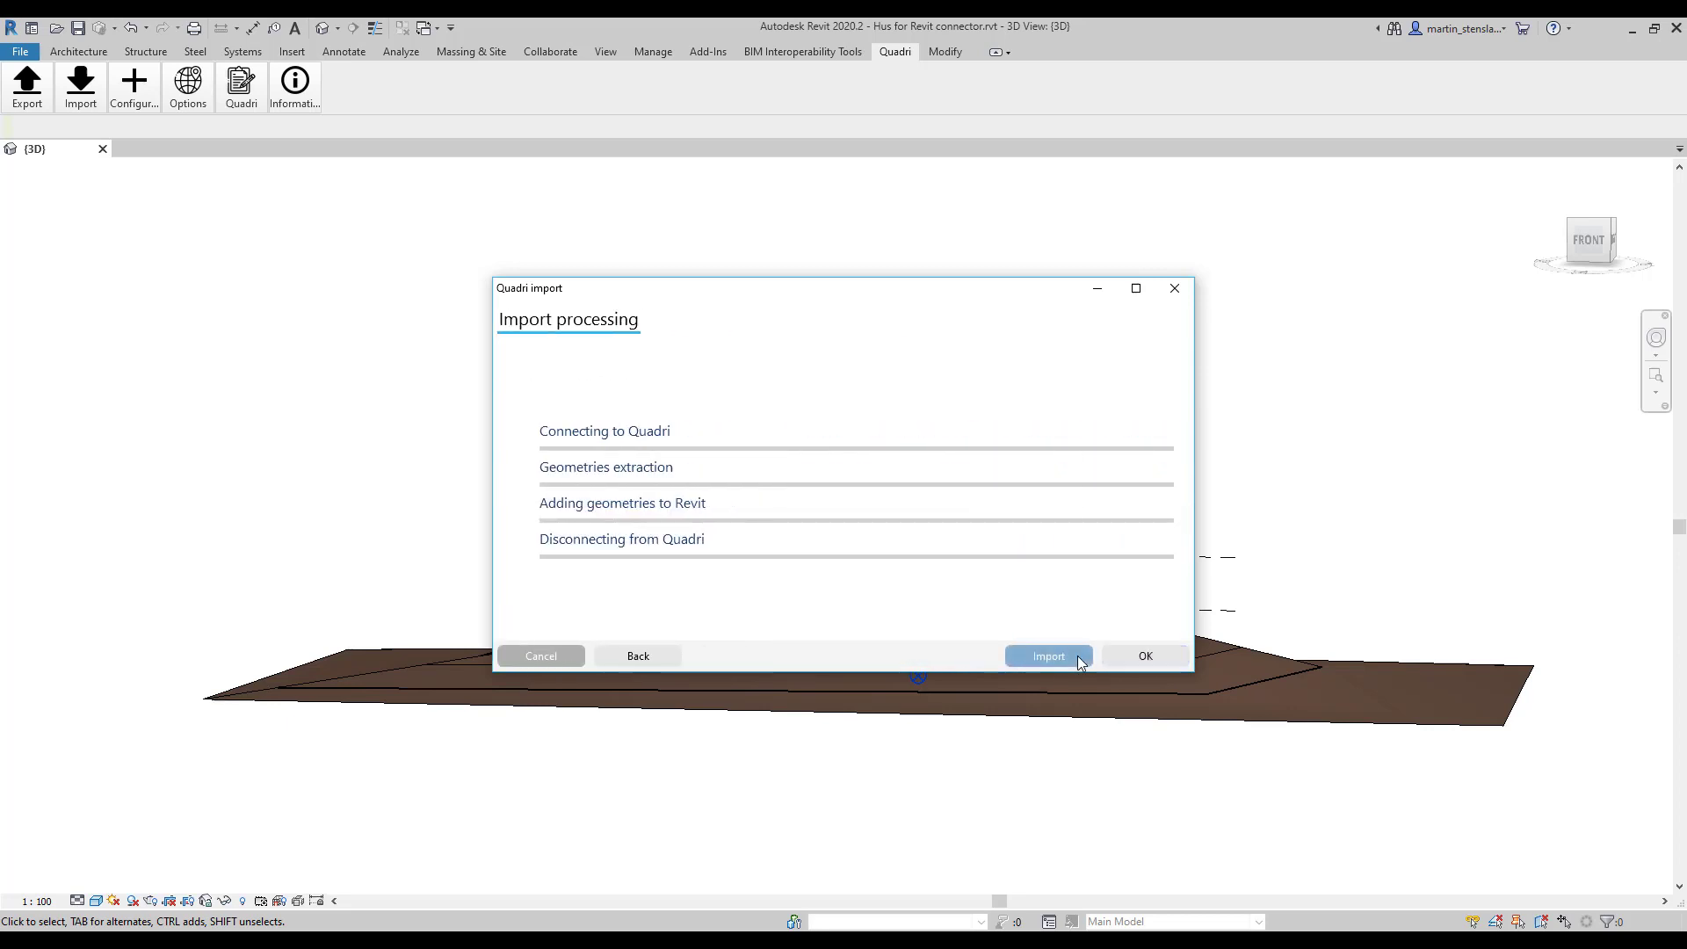
pyautogui.click(1080, 661)
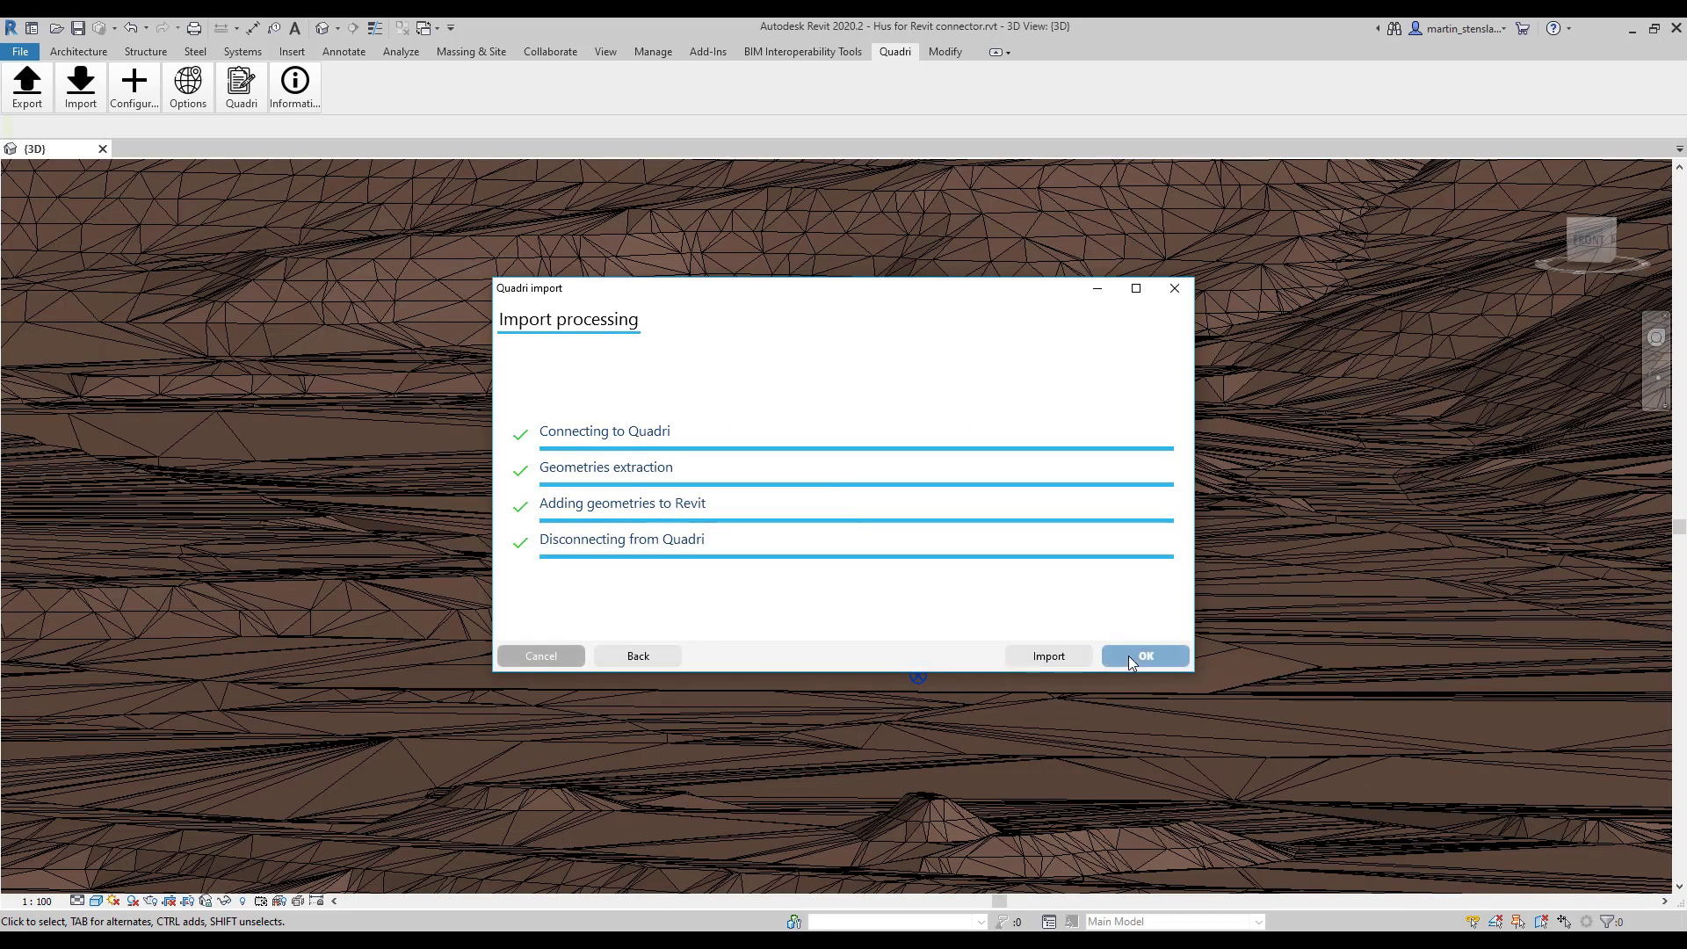
pyautogui.click(1130, 659)
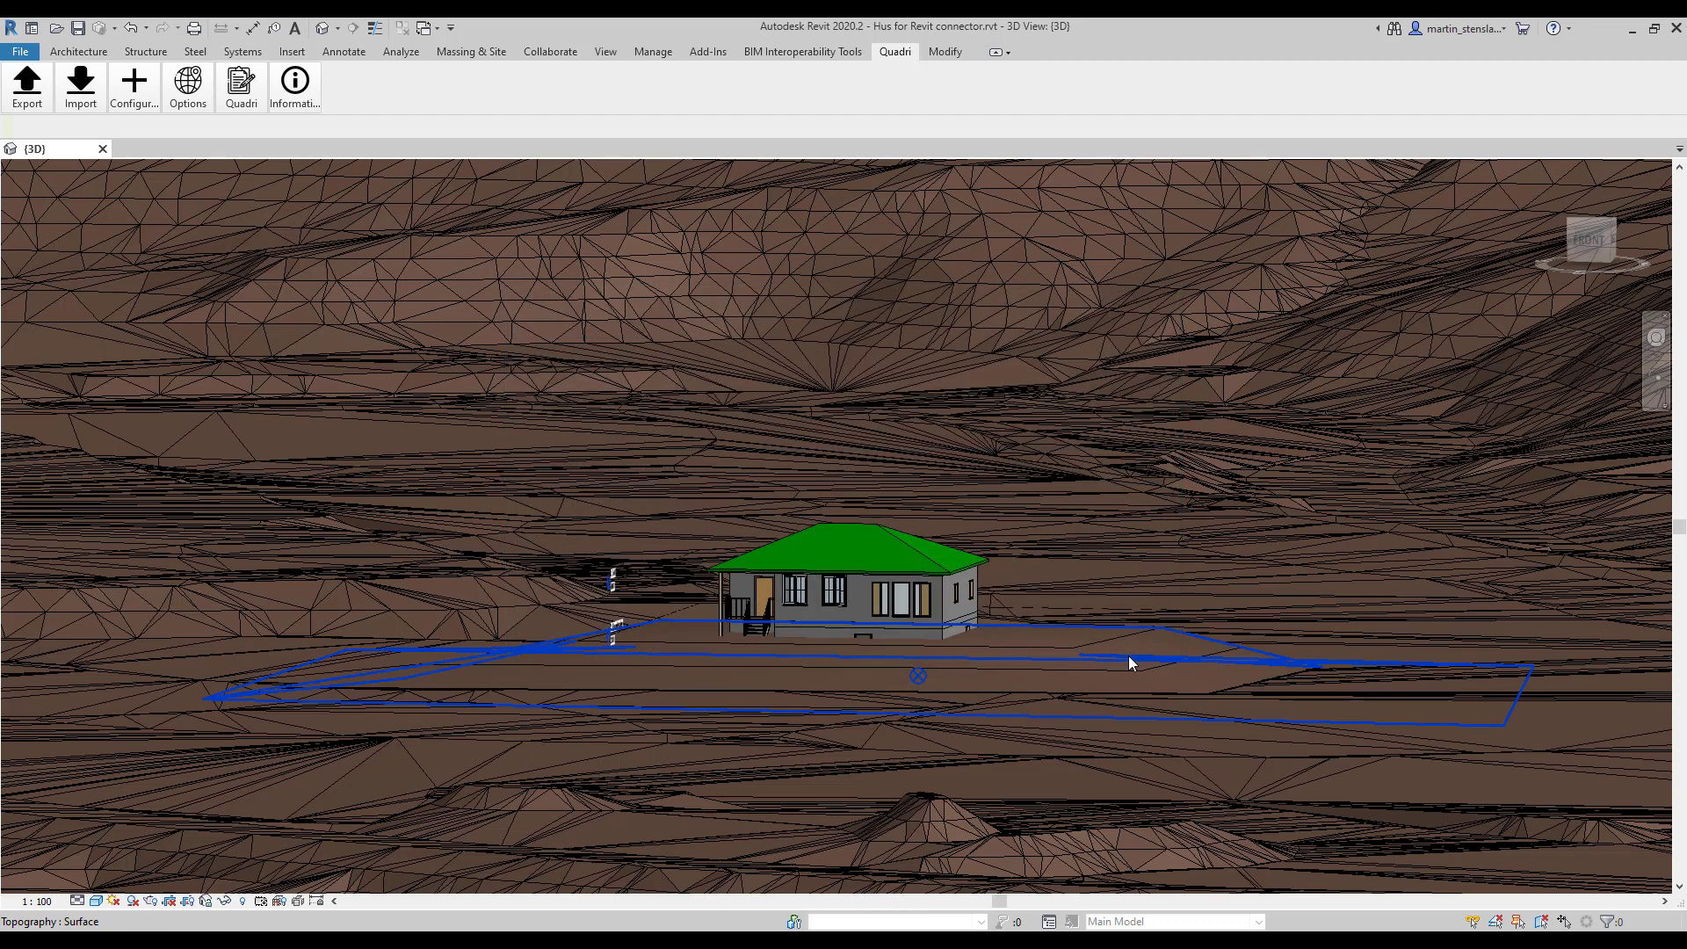